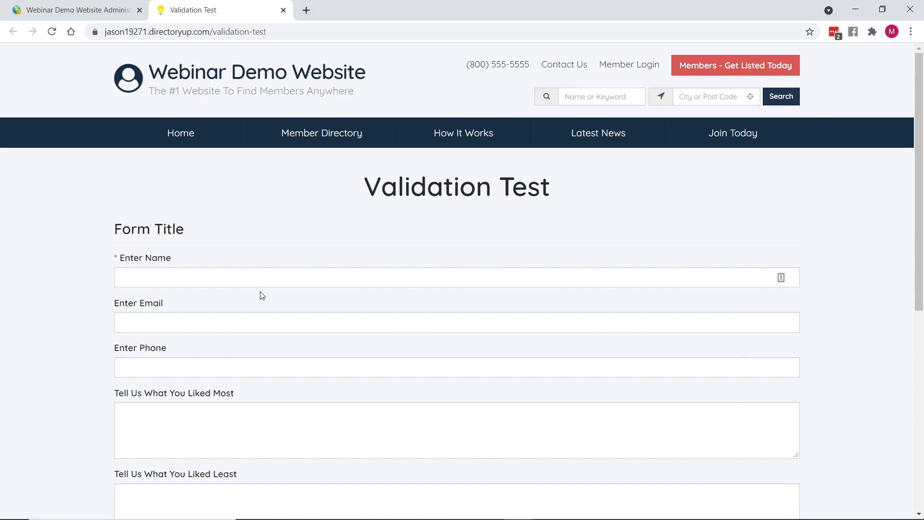
- Switch to the website admin's Form Manager and open the custom Sample Test Form for editing
left_click(61, 5)
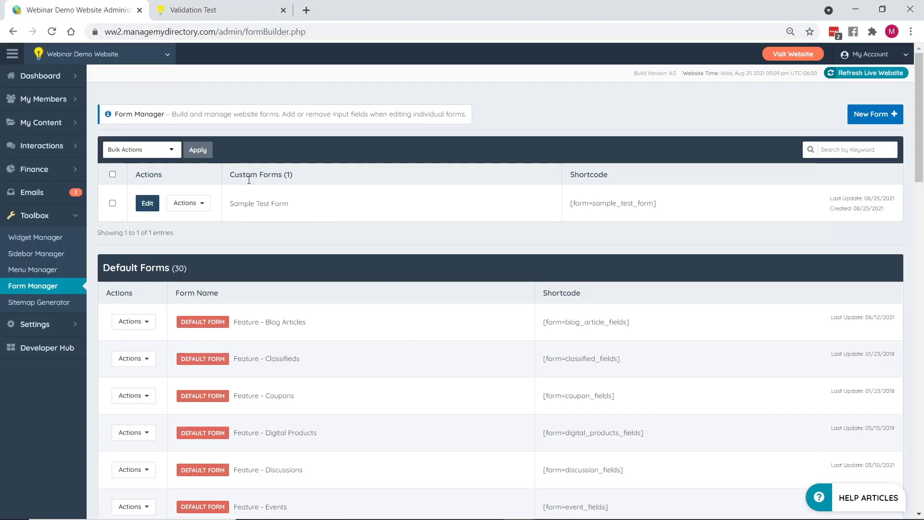
left_click_drag(238, 204, 280, 208)
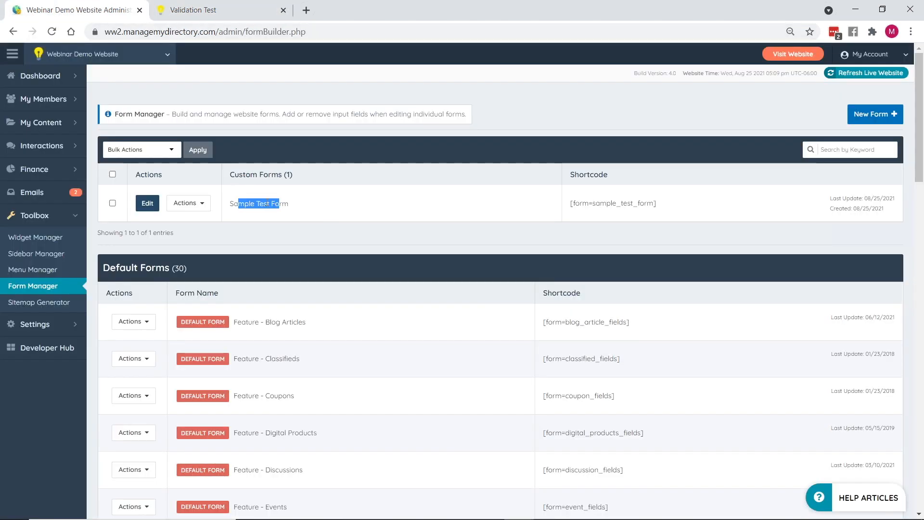
left_click(152, 207)
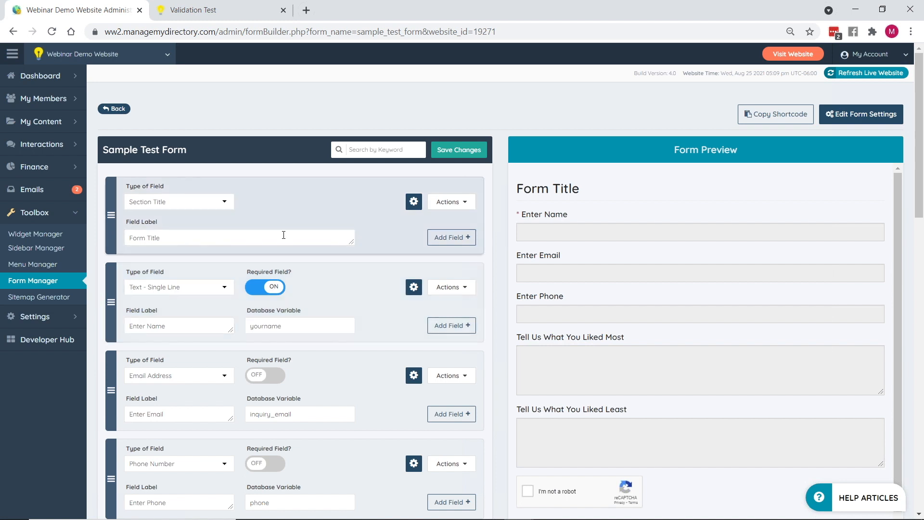
- Open the validation options of the Enter Name field in the Sample Test Form
left_click_drag(131, 326, 176, 325)
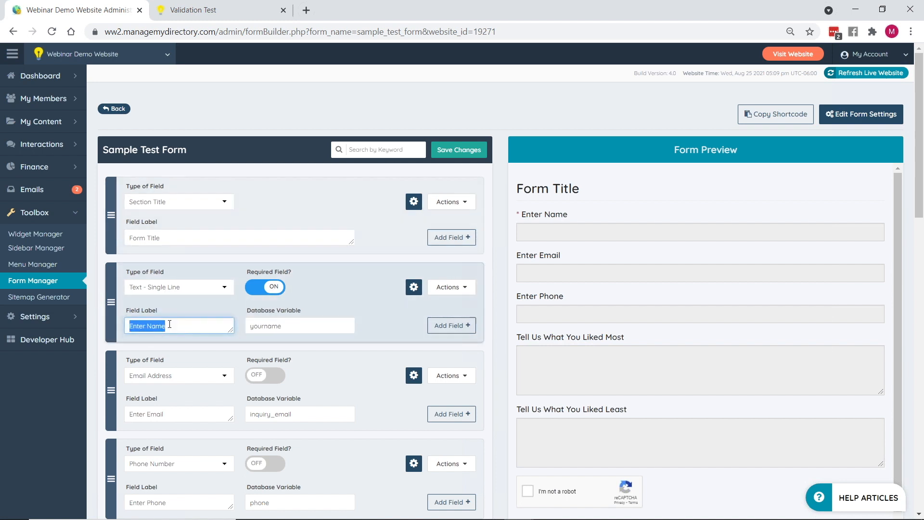
left_click(169, 325)
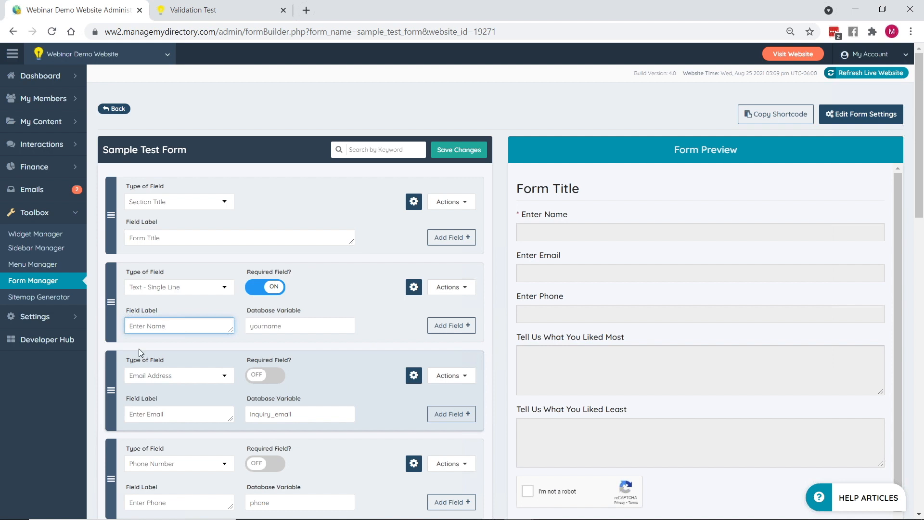
triple_click(158, 325)
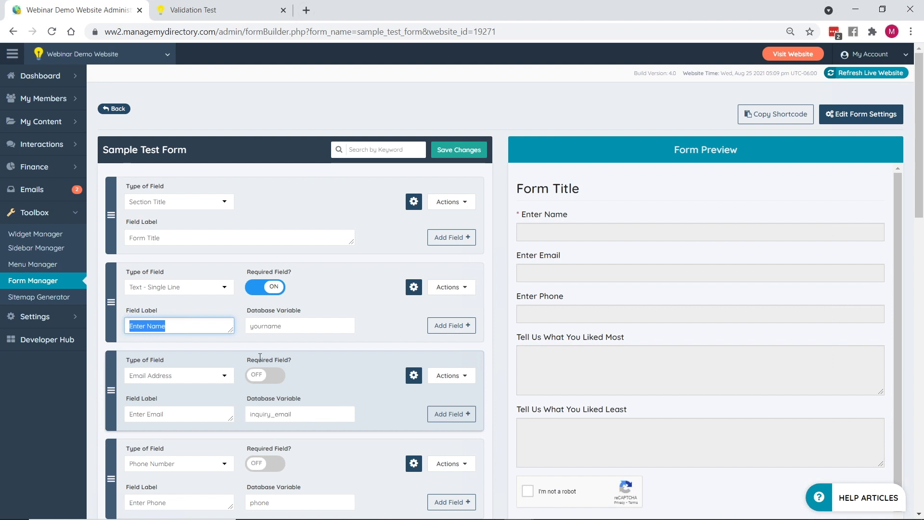
left_click(450, 287)
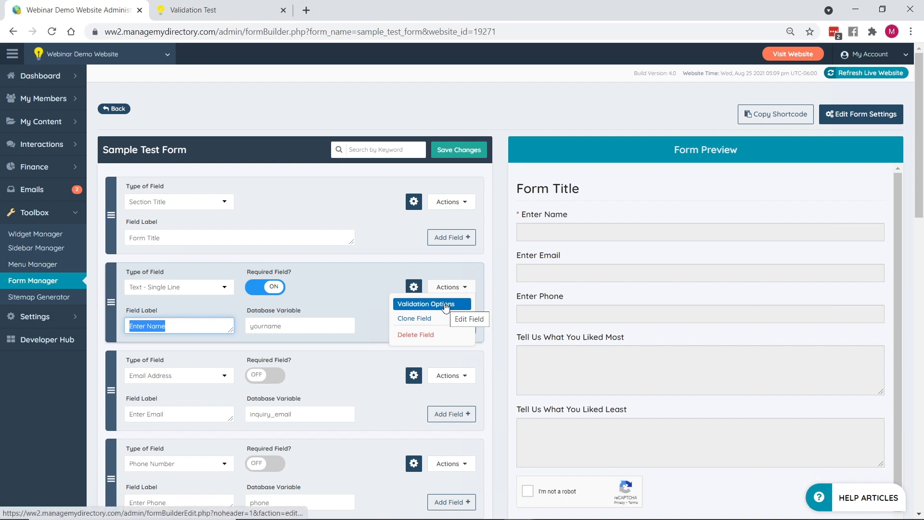
left_click(446, 304)
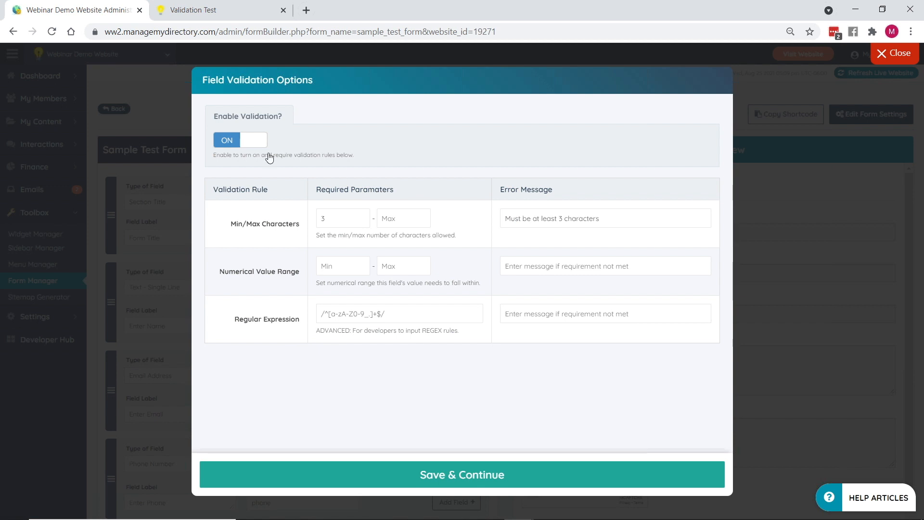
- Switch the Enter Name field's validation off and back on
left_click(225, 143)
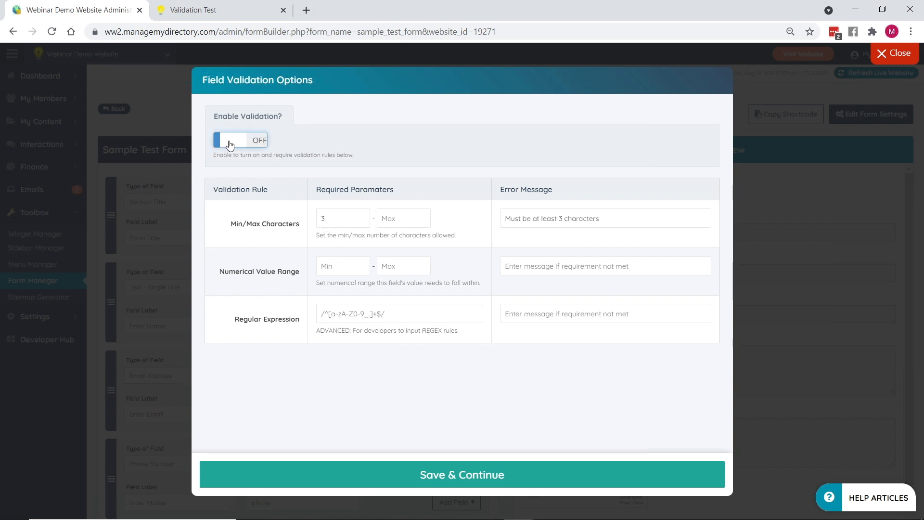
left_click(229, 149)
left_click(231, 143)
left_click(240, 146)
left_click(225, 145)
left_click(226, 144)
- Set the maximum of the Min/Max Characters rule to 10, leaving the minimum at 3
left_click(398, 221)
left_click(293, 216)
left_click_drag(331, 218, 299, 220)
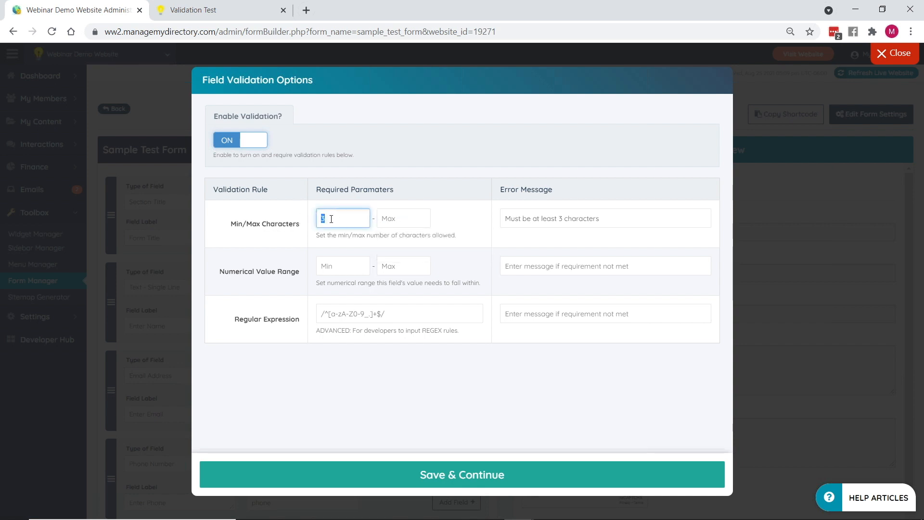
left_click(340, 241)
left_click(401, 222)
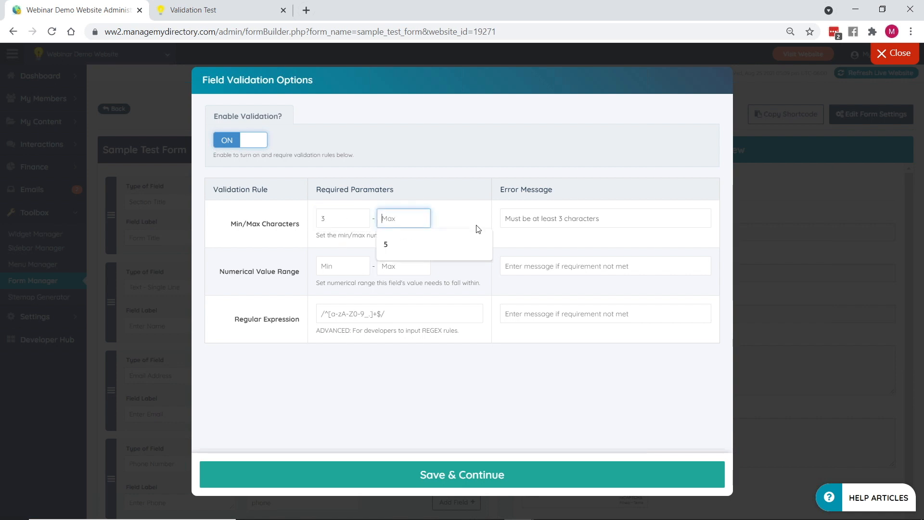
type("10")
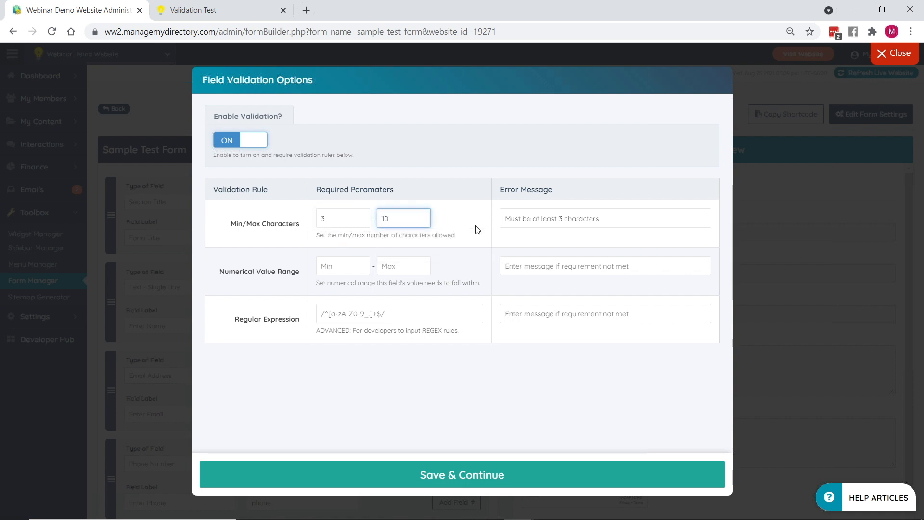
- Change the Min/Max Characters error message to "Must be between 3 -10 characters in length" and save the validation options
left_click_drag(502, 190, 573, 196)
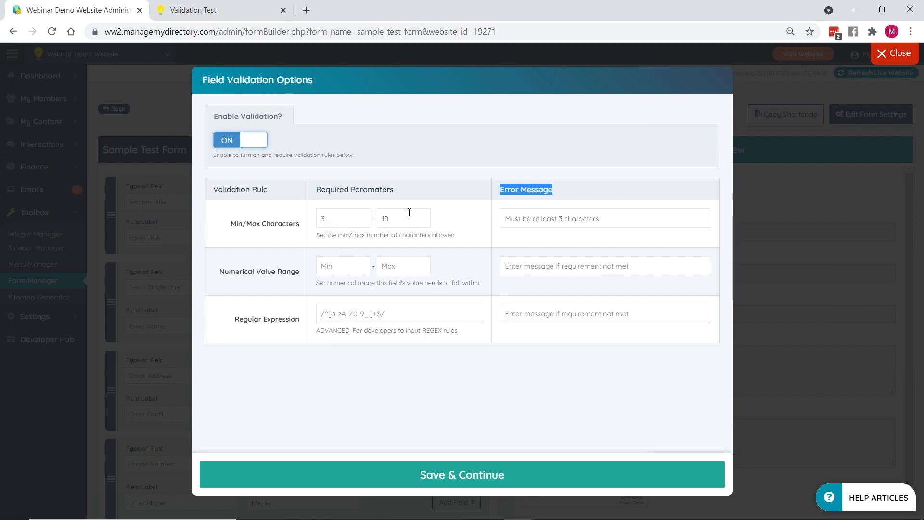
left_click(519, 218)
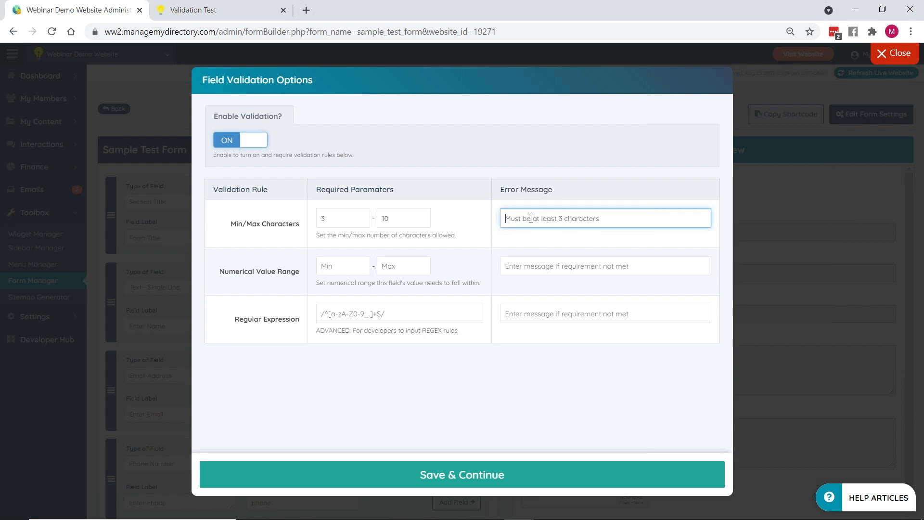
left_click_drag(532, 218, 621, 220)
type("between 3 -10 characters in length")
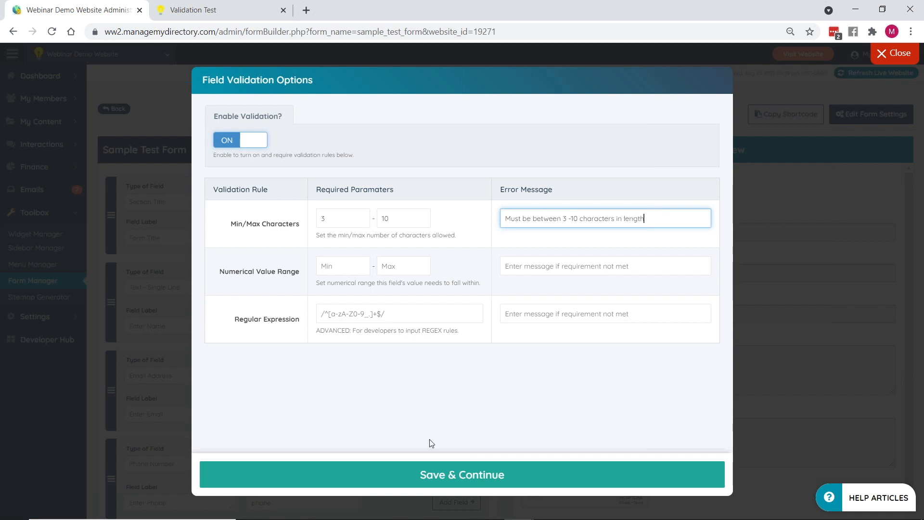
left_click(492, 481)
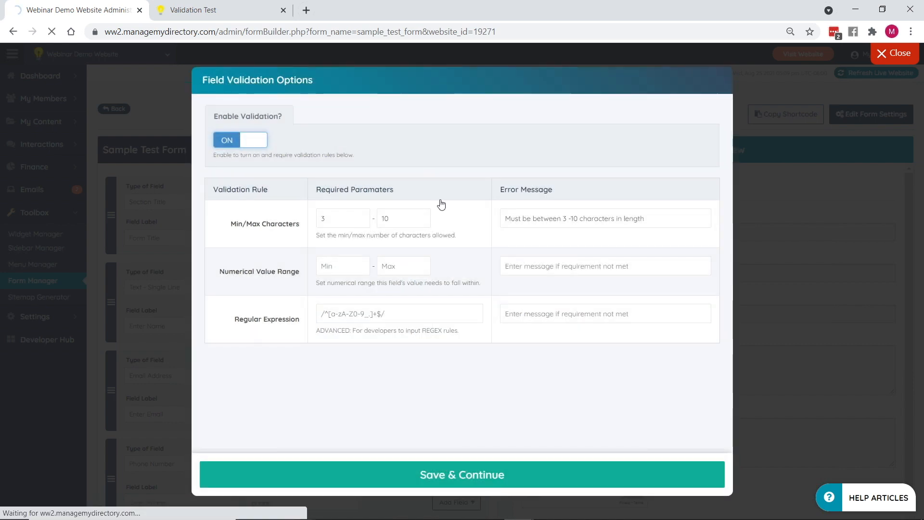
- Reload the live Validation Test page, enter 6 as the name to test the minimum length, and check the submit button
left_click(210, 5)
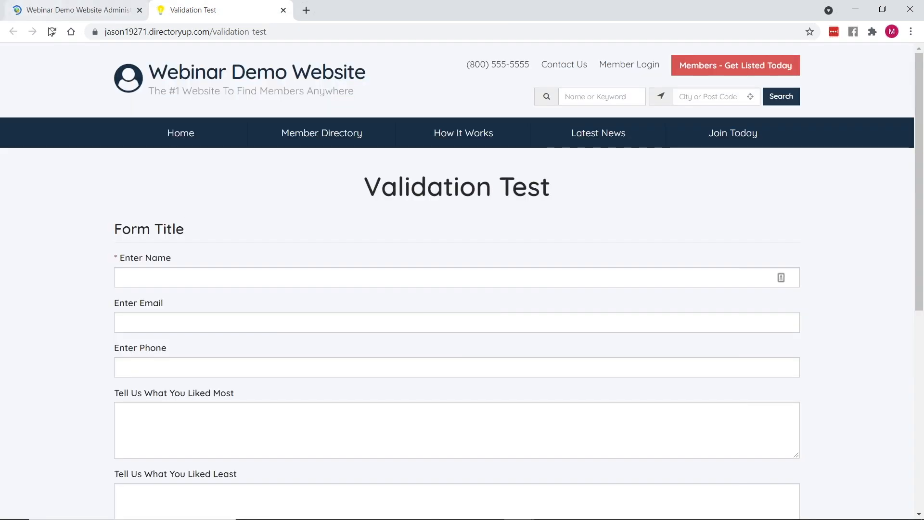
left_click(52, 32)
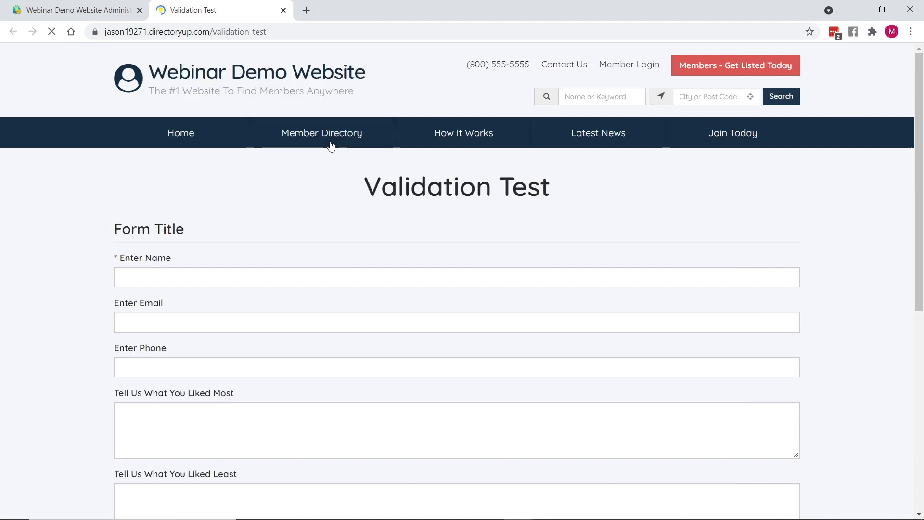
left_click(253, 283)
type("6")
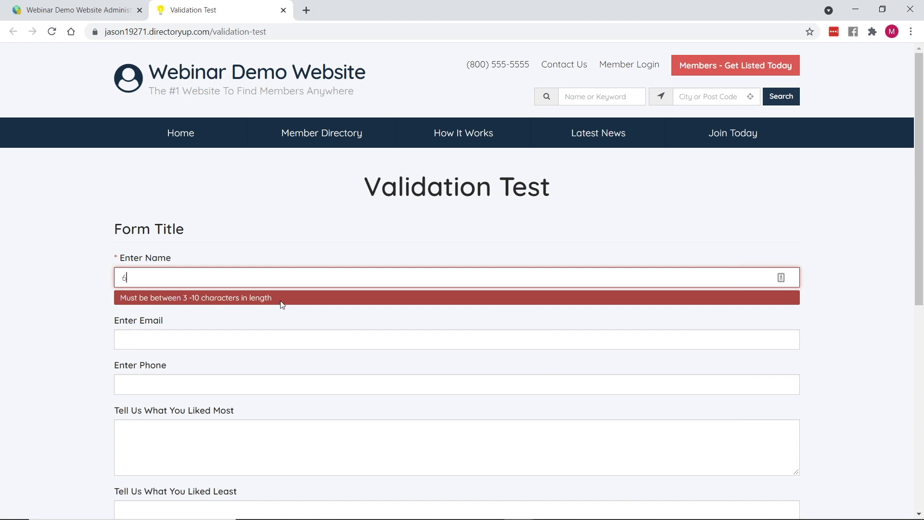
scroll(79, 247, "down", 3)
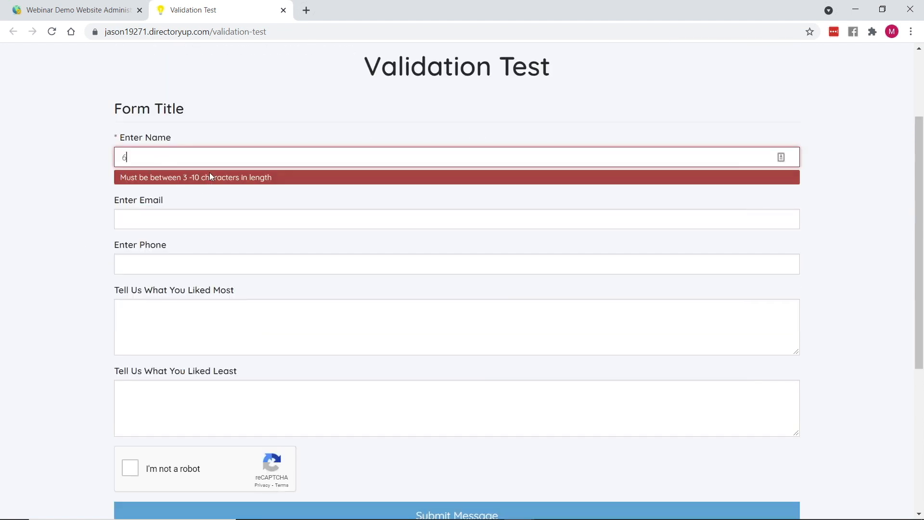
scroll(276, 303, "down", 3)
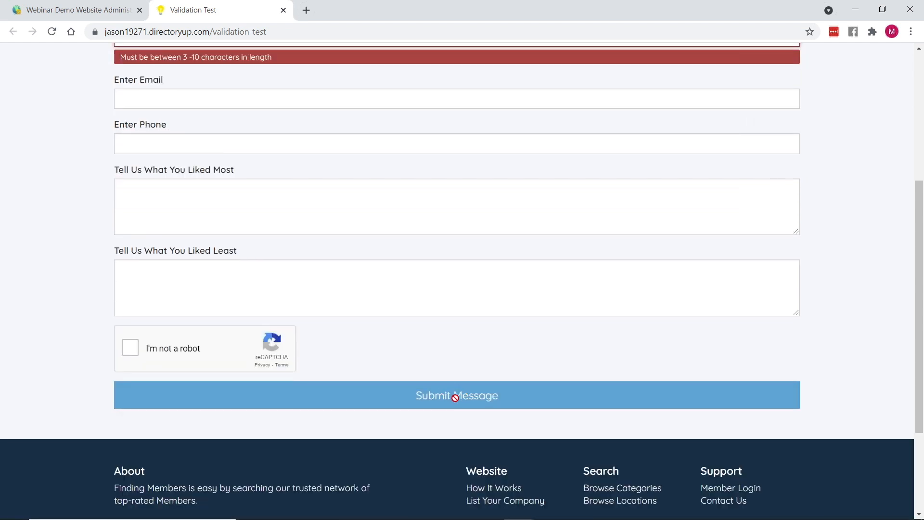
- Extend the name entry to 666 to test the three-character minimum, and check the submit button
scroll(319, 289, "up", 3)
type("666")
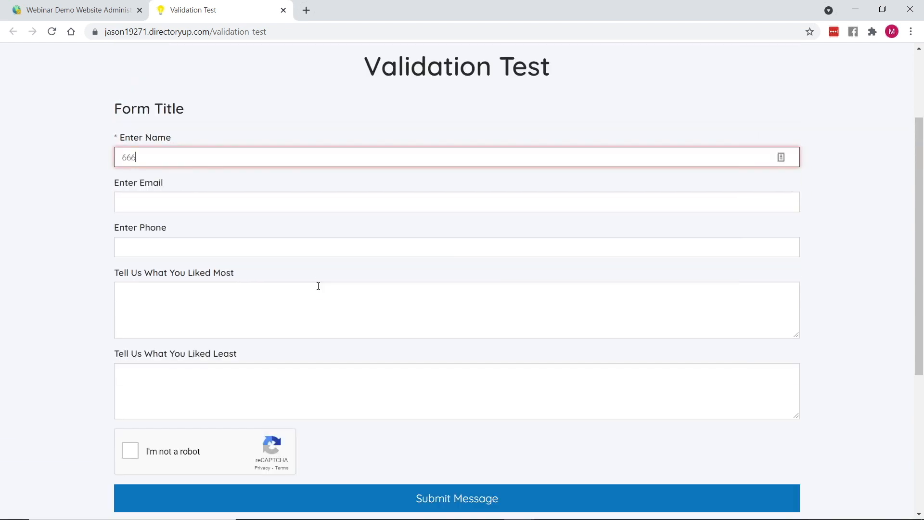
scroll(414, 394, "down", 3)
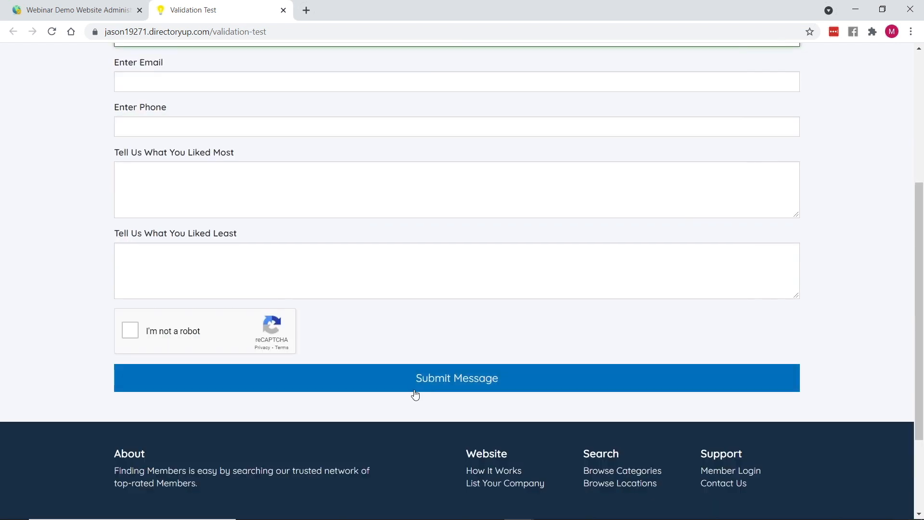
scroll(313, 285, "up", 1)
scroll(313, 284, "up", 5)
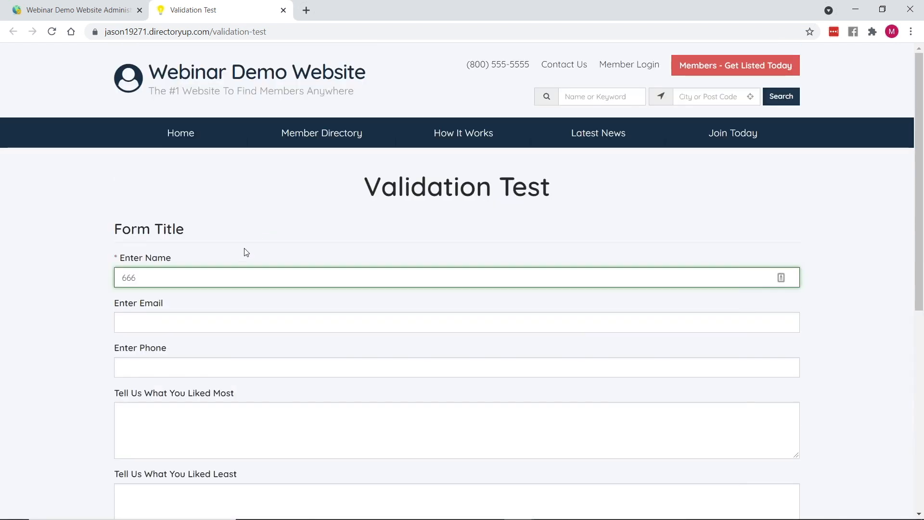
- Test the maximum length by adding a run of 8s beyond ten characters to the name, and clear the field
type("888888888888888")
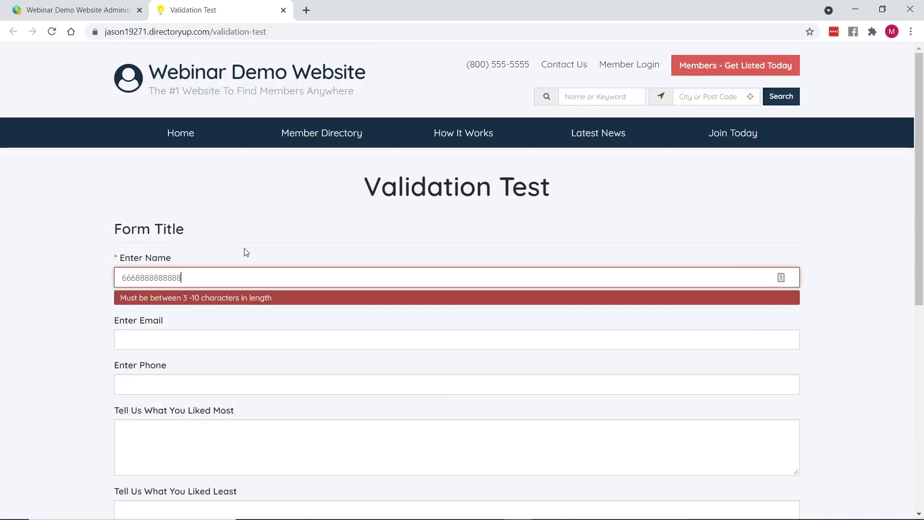
double_click(200, 278)
key("BackSpace")
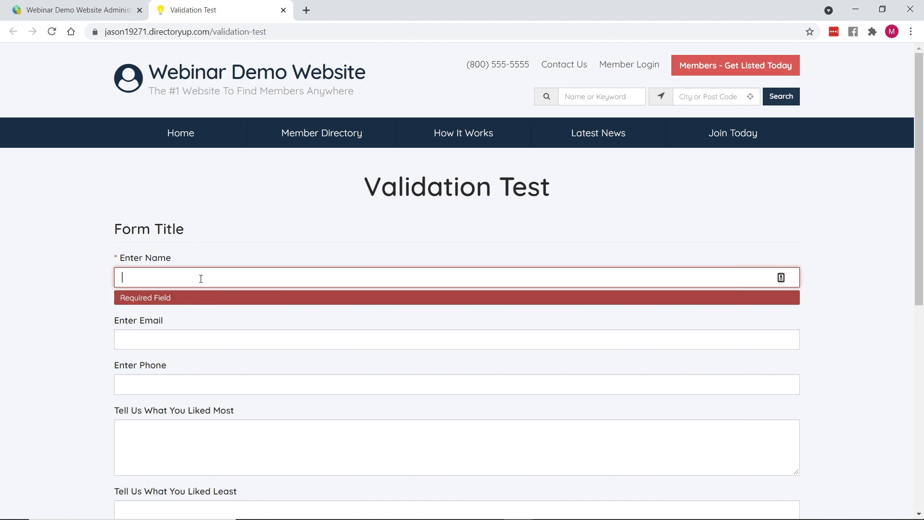
- Reopen the Enter Name field's validation options in the admin site and set the Numerical Value Range to 1–10
left_click(89, 9)
left_click(460, 288)
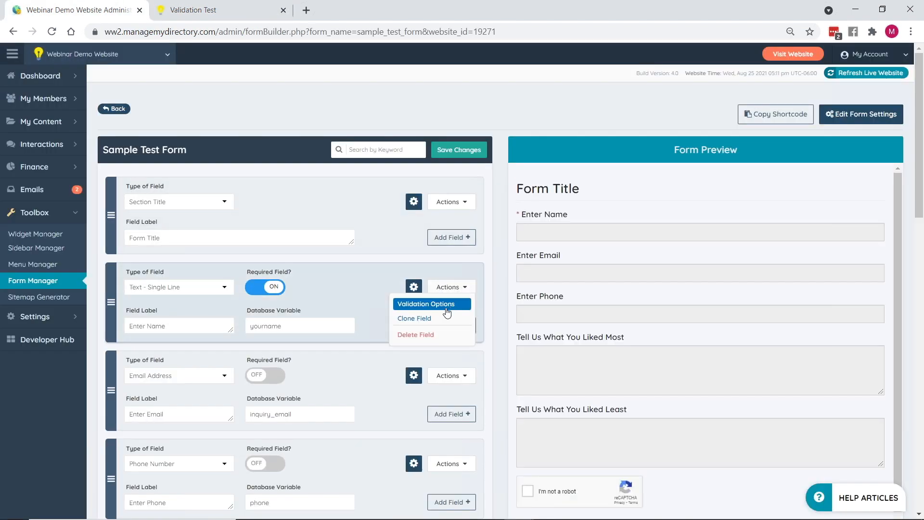
left_click(424, 304)
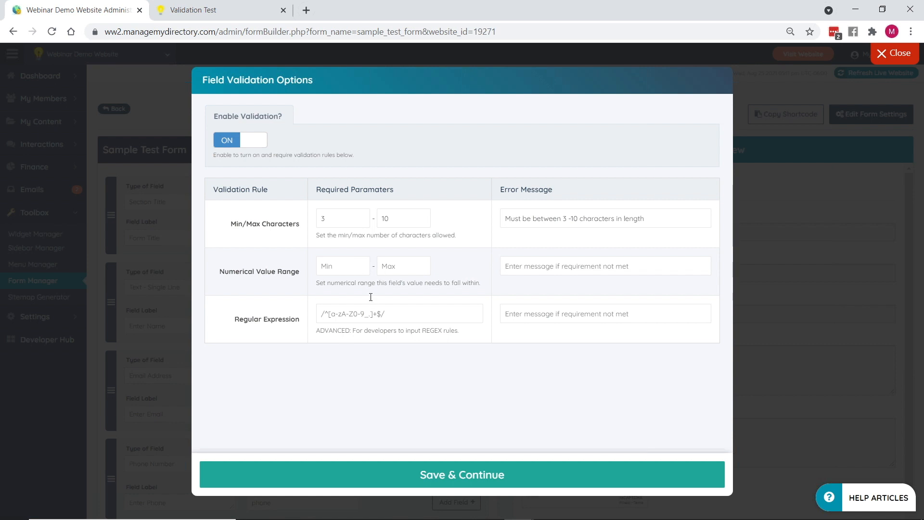
left_click(348, 266)
type("1")
left_click(396, 269)
type("10")
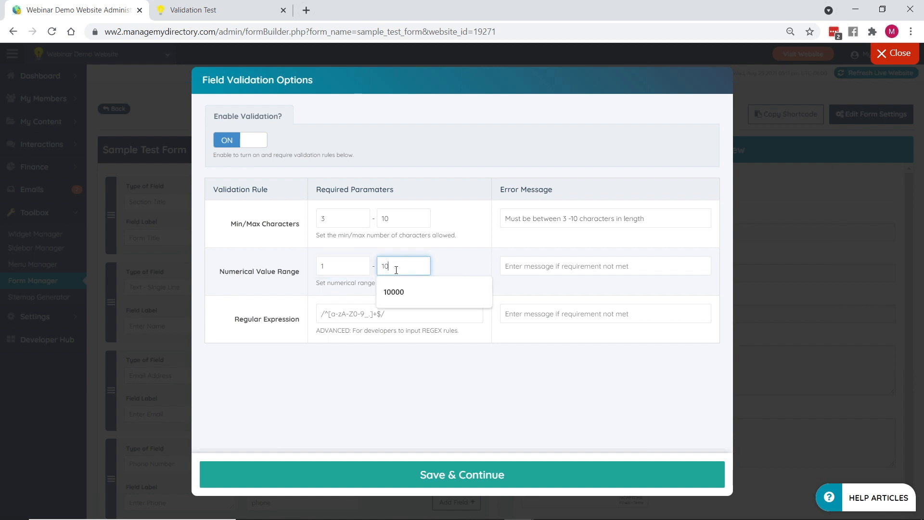
- Enter "Value must be within 1-10" as the error message for the Numerical Value Range rule
left_click(537, 266)
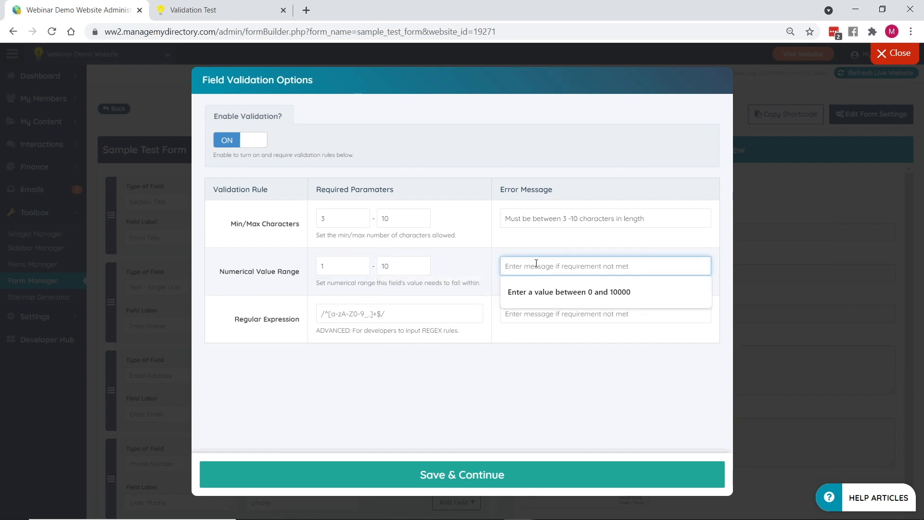
type("Value must ")
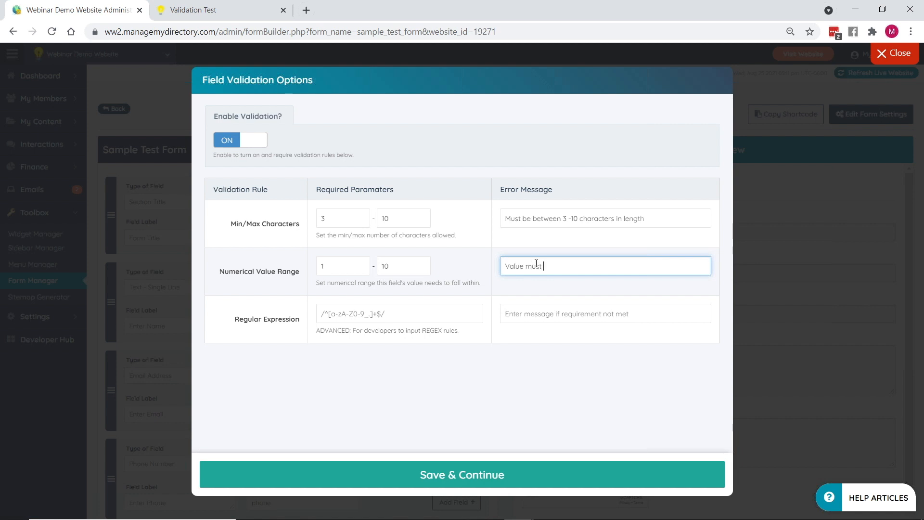
type("be within 1-2010")
left_click_drag(336, 265, 313, 267)
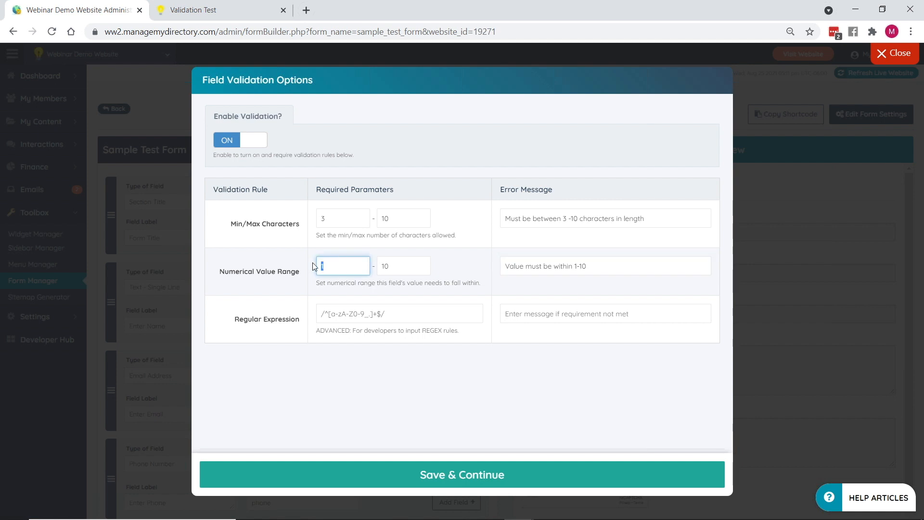
type("0")
double_click(385, 267)
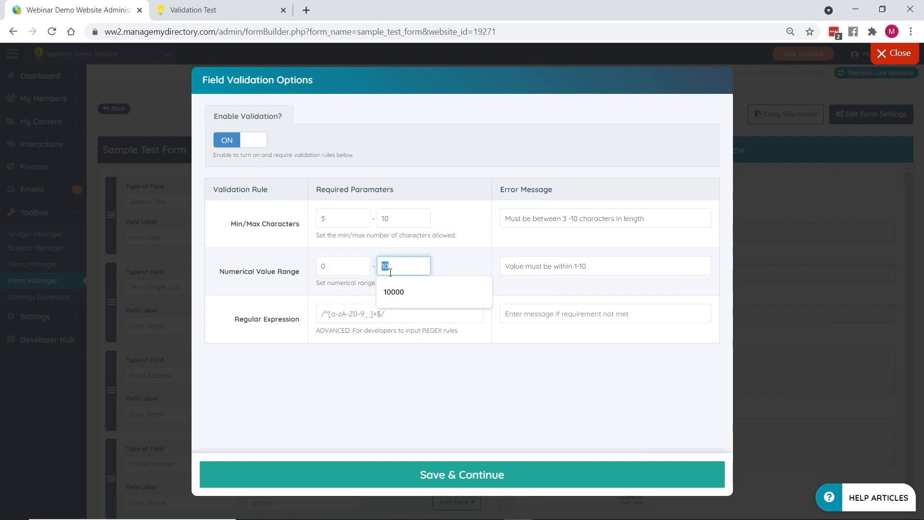
type("999999999999")
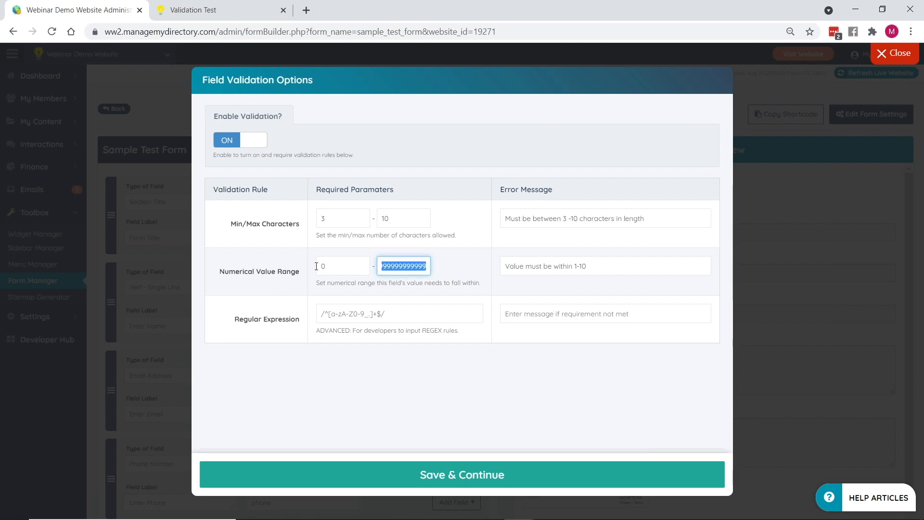
- Restore the Numerical Value Range to a minimum of 1 and a maximum of 10
double_click(320, 267)
type("1")
double_click(402, 268)
type("10")
left_click(589, 273)
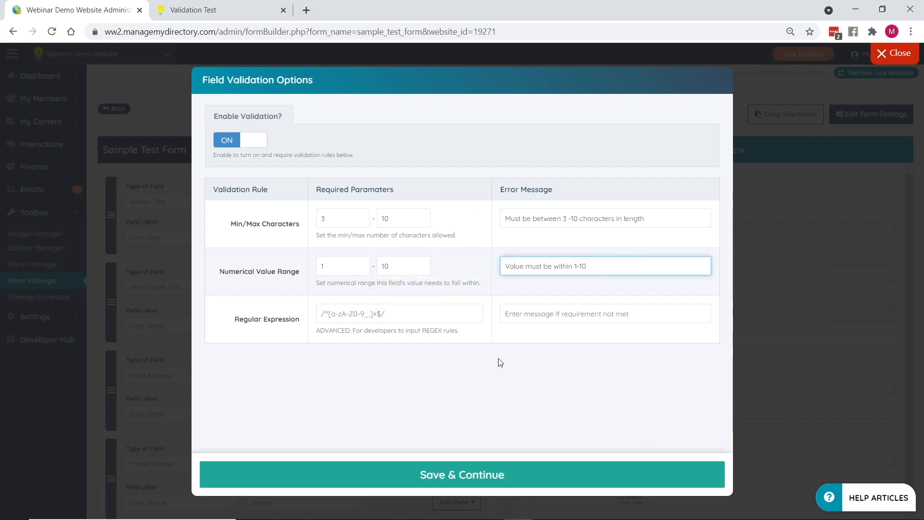
- Clear the Min/Max Characters limits and their error message for the Enter Name field, and save the validation options
double_click(319, 218)
key("BackSpace")
double_click(387, 218)
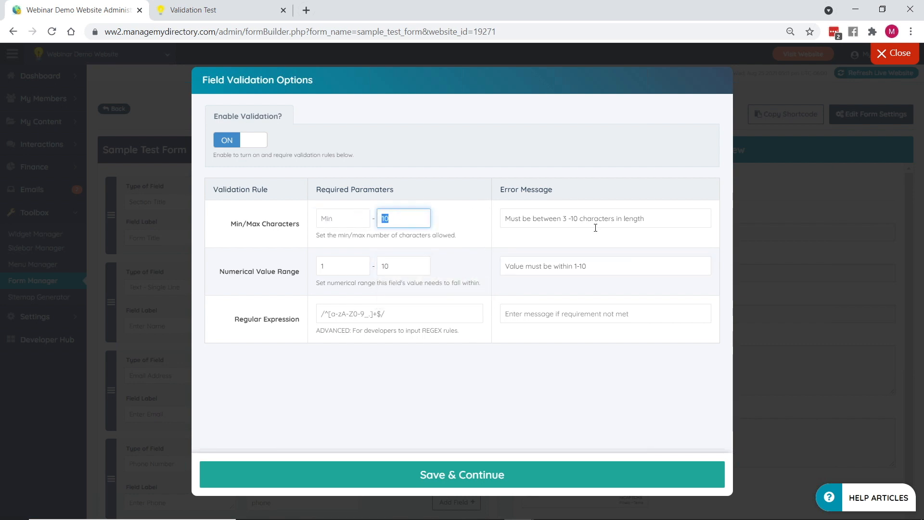
key("BackSpace")
left_click(640, 218)
triple_click(640, 218)
key("BackSpace")
left_click(439, 473)
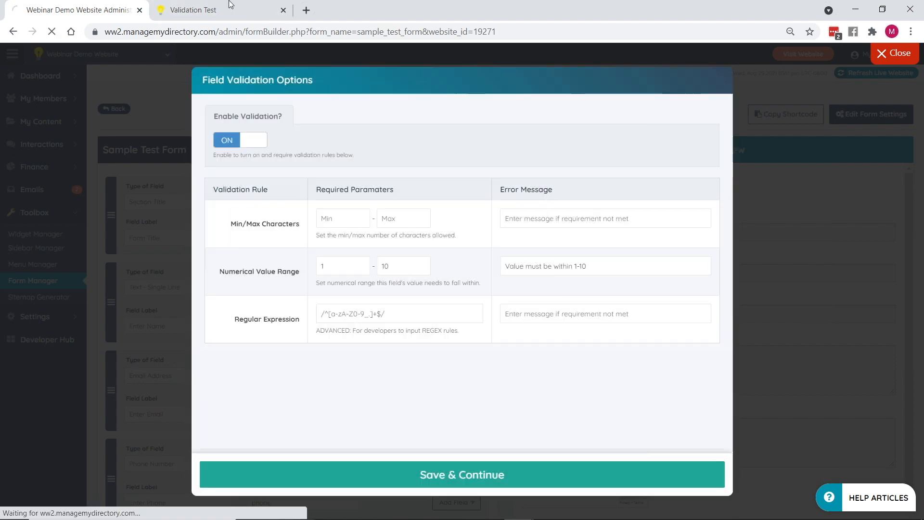
- Reload the Validation Test page and test the Enter Name field with the letter "h" and with the value 5
left_click(227, 7)
left_click(52, 31)
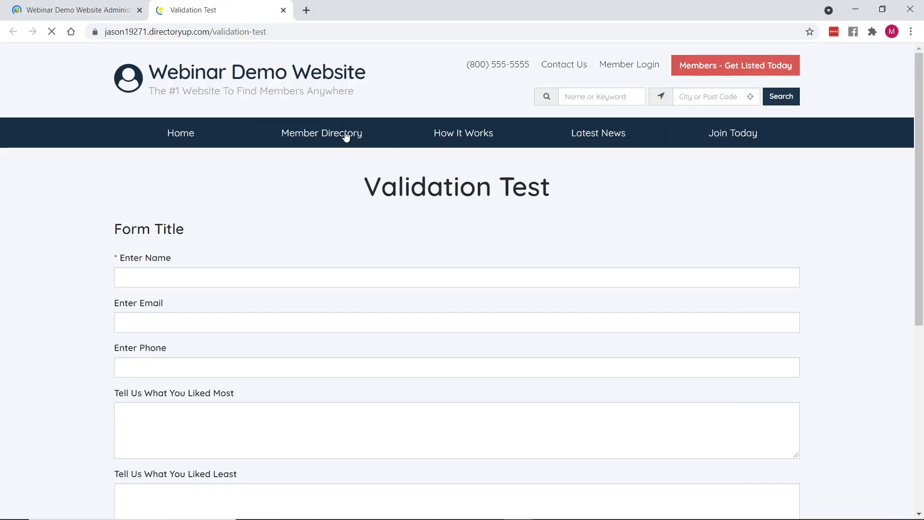
left_click(160, 279)
type("H")
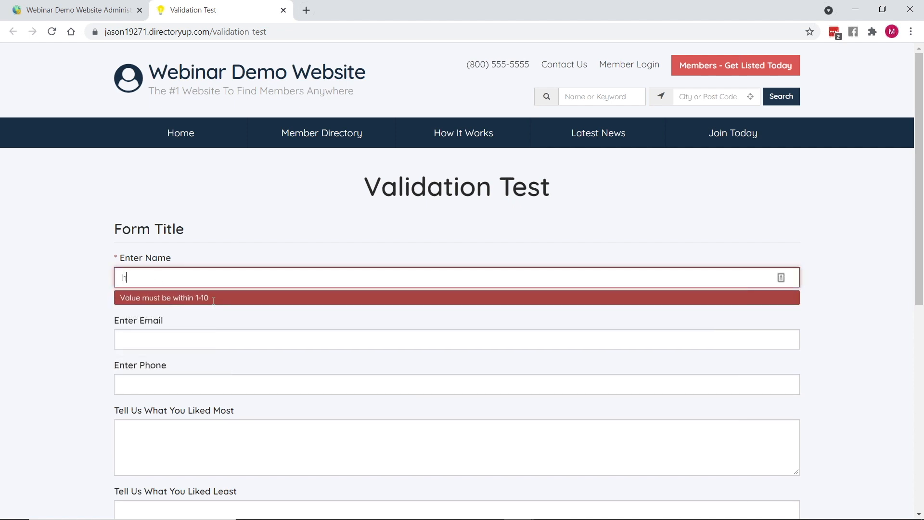
left_click_drag(130, 277, 102, 278)
type("5")
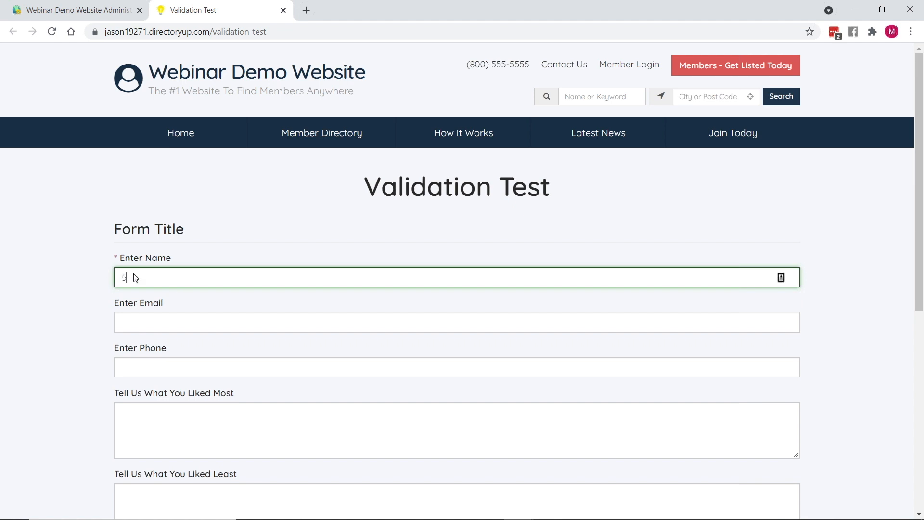
- Return to the admin site and reopen the Enter Name field's validation options
left_click(82, 9)
left_click(451, 287)
left_click(445, 304)
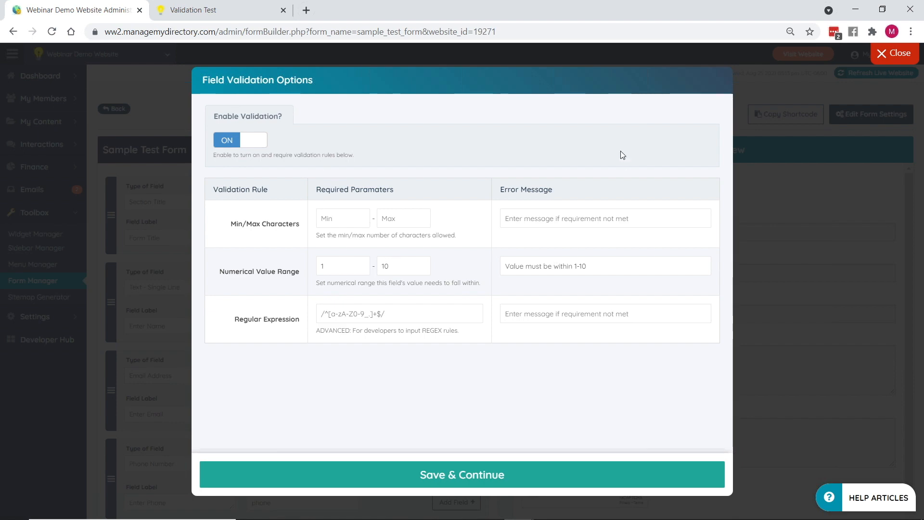
- Check the new features slide, return to the admin dashboard, and examine the Member Snapshot and Pending Items quick links
key("alt+Tab")
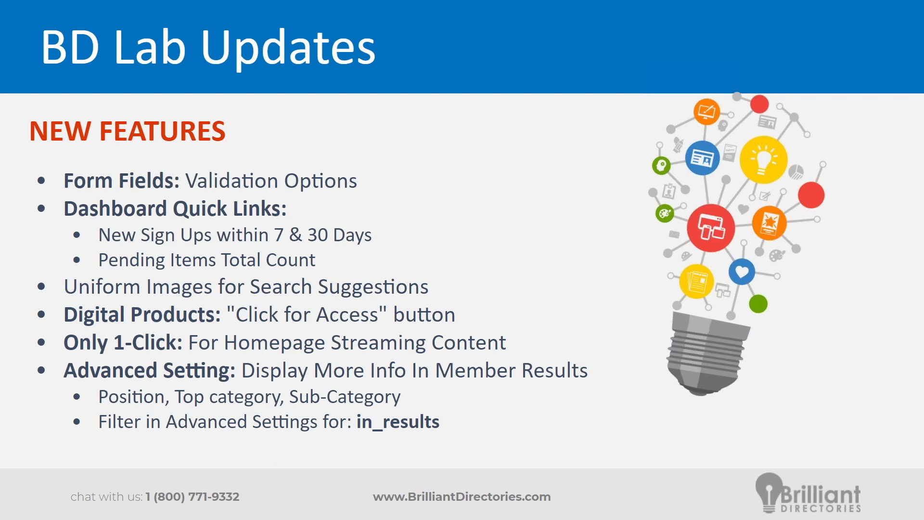
key("alt+Tab")
key("alt+Tab")
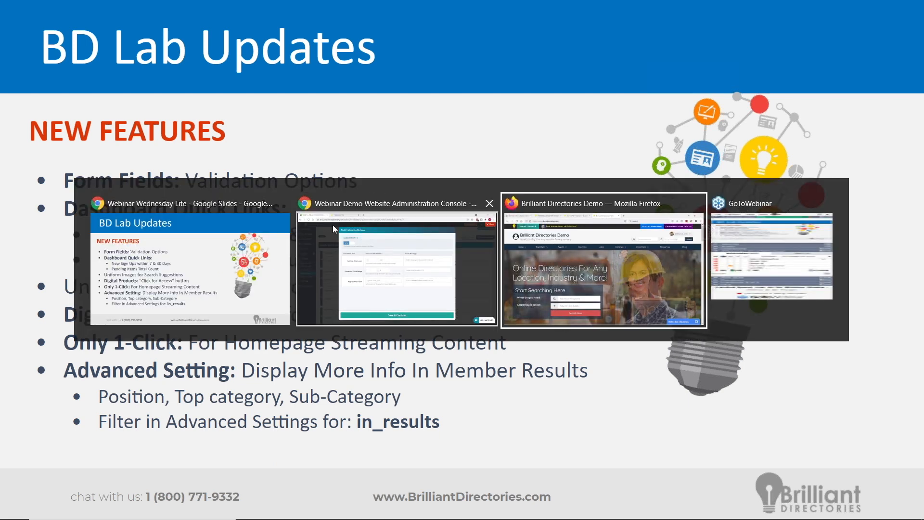
left_click(333, 224)
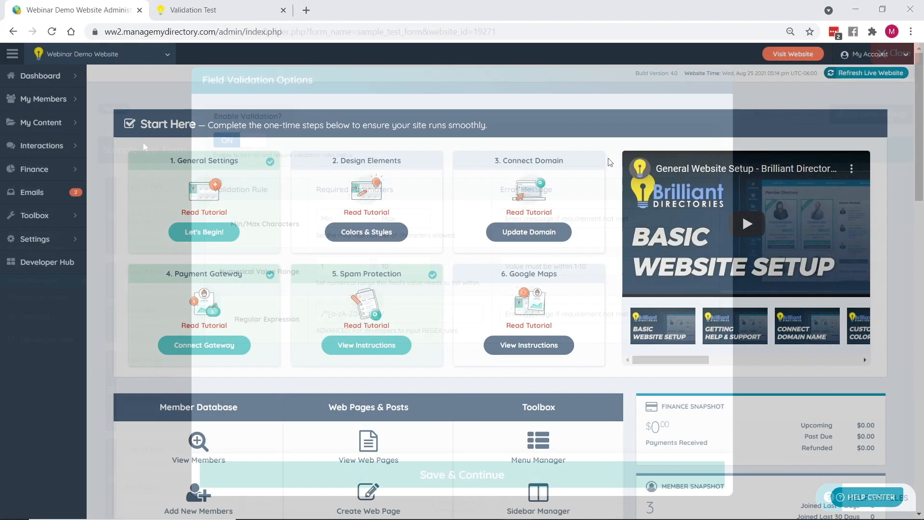
scroll(603, 159, "down", 5)
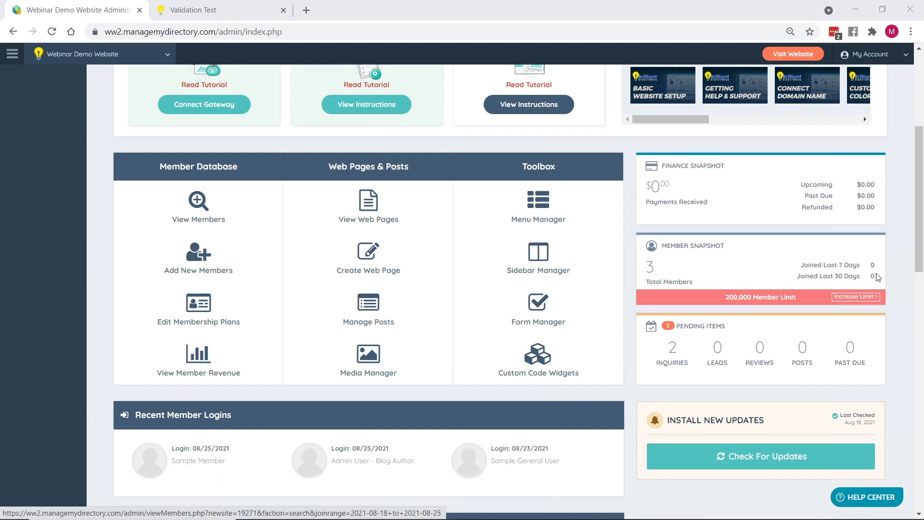
scroll(696, 339, "down", 3)
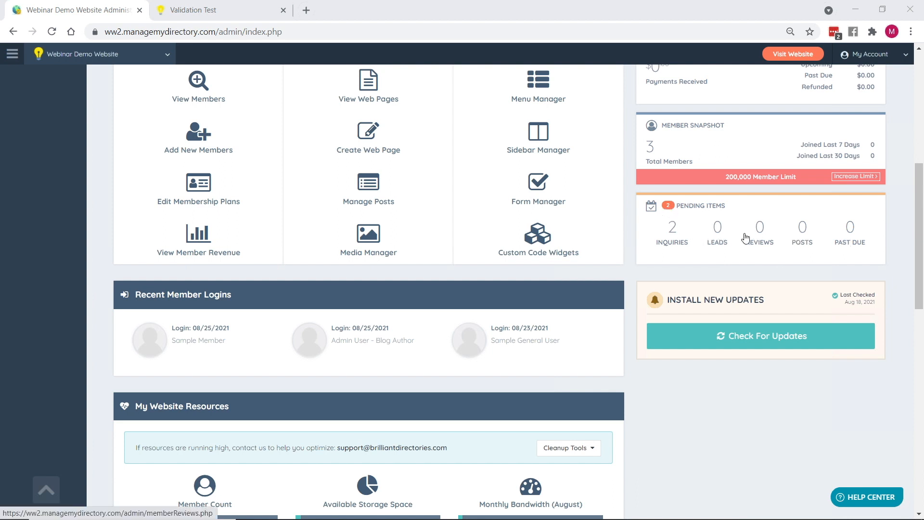
- Switch to the Brilliant Directories Demo site in Firefox and enter "dog" in the header keyword search to show its suggestions
key("alt+Tab")
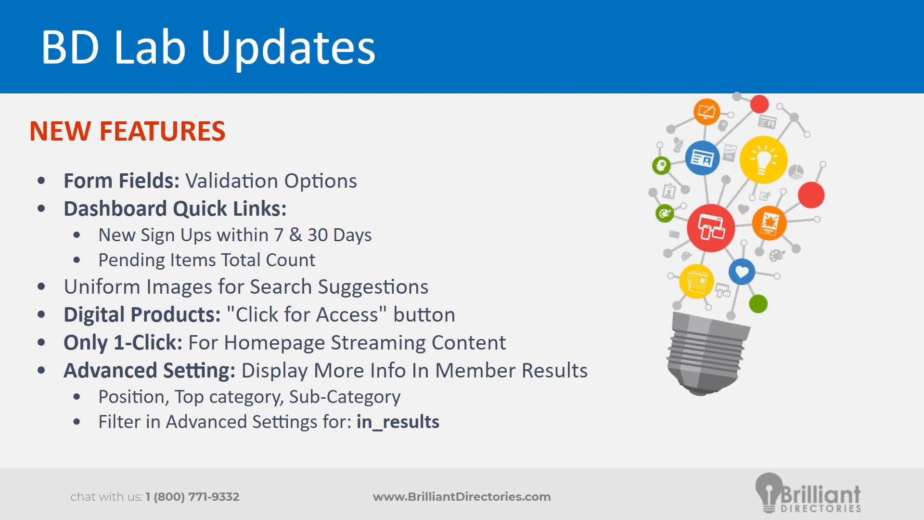
key("alt+Tab")
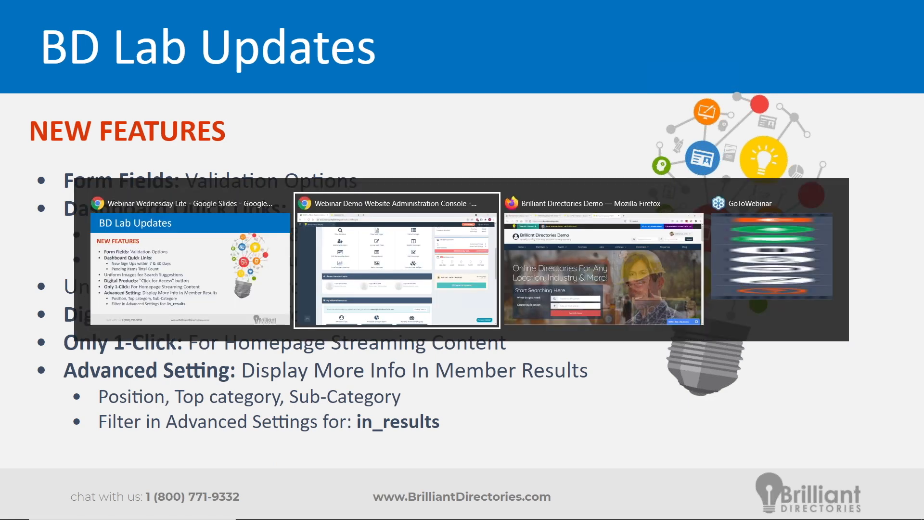
key("alt+Tab")
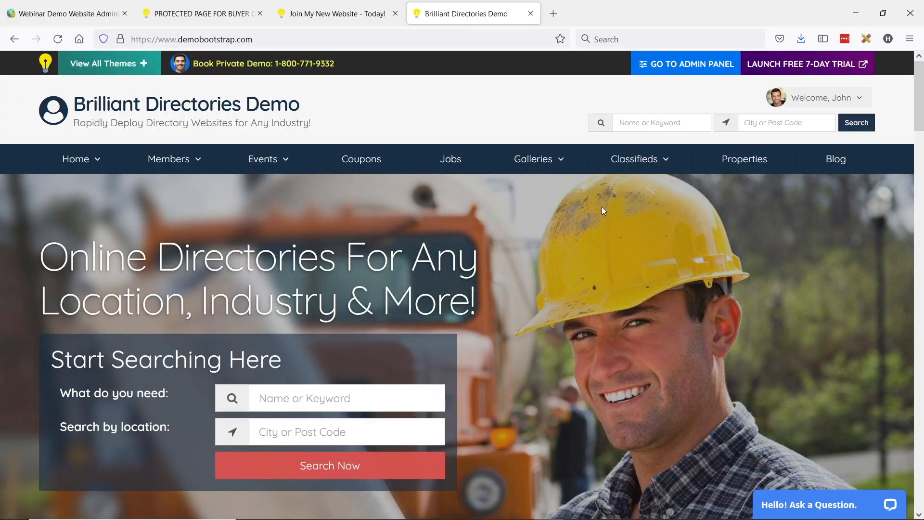
left_click(634, 122)
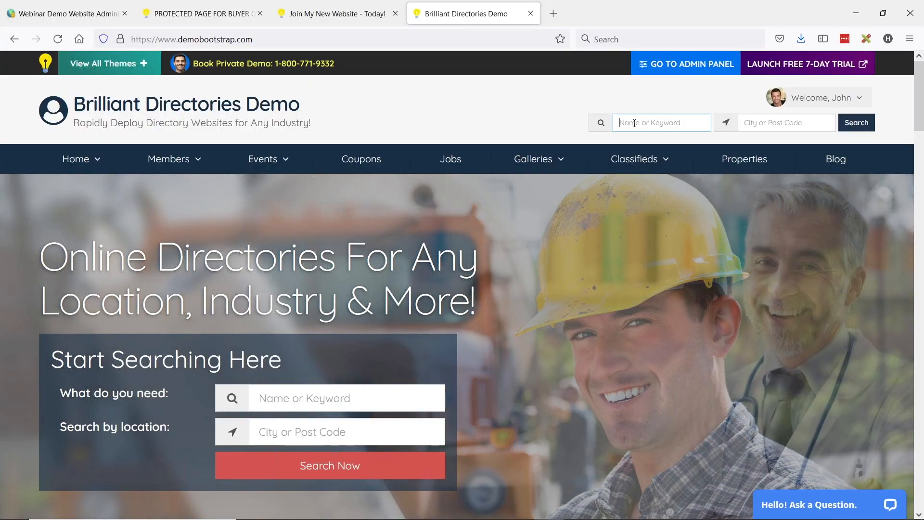
type("dog")
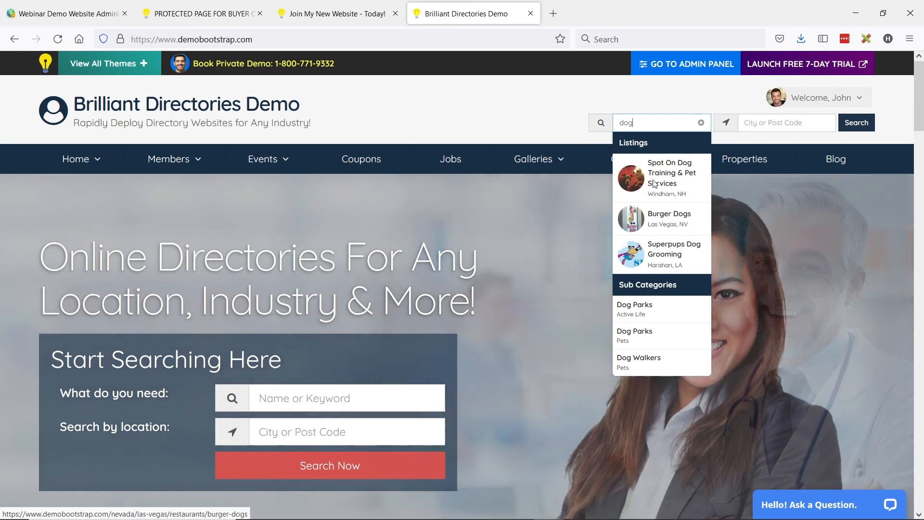
- On the demo site's Coupons page, enter "on" as the coupon search keyword to show suggestions, and return to the slides
left_click(361, 166)
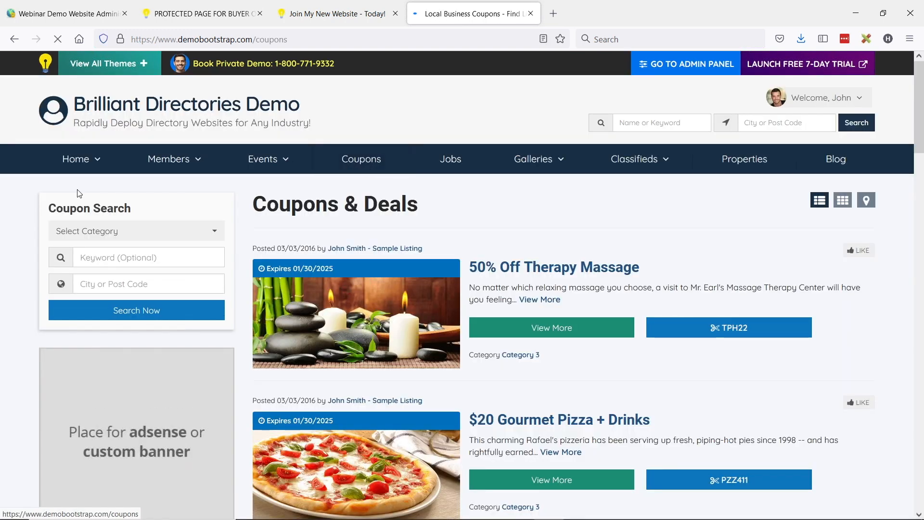
left_click(117, 255)
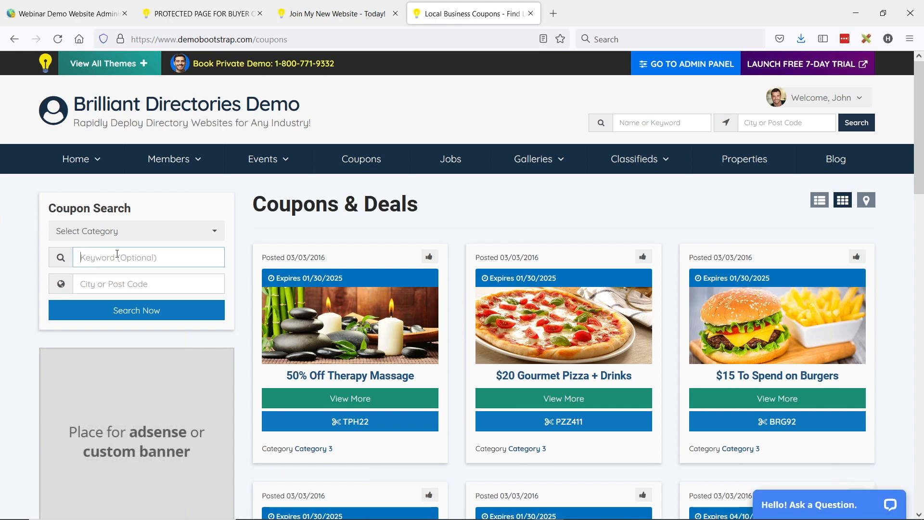
type("on")
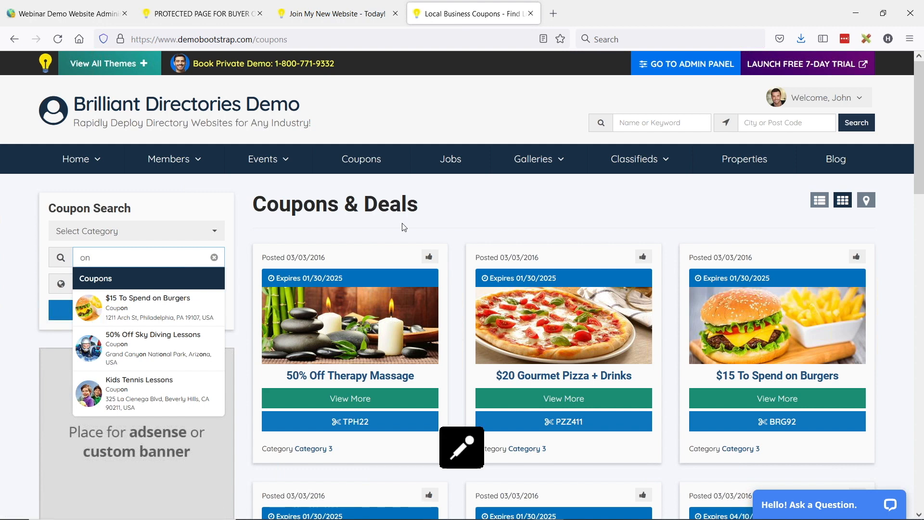
key("alt+Tab")
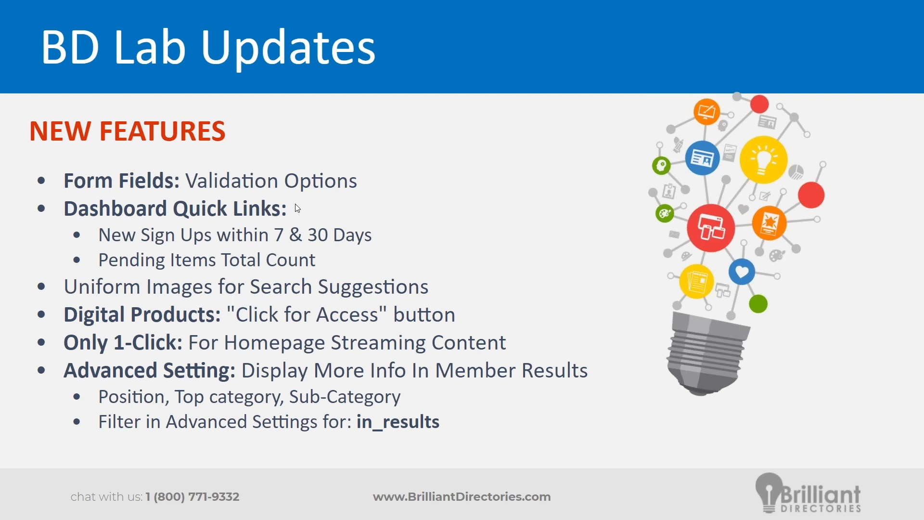
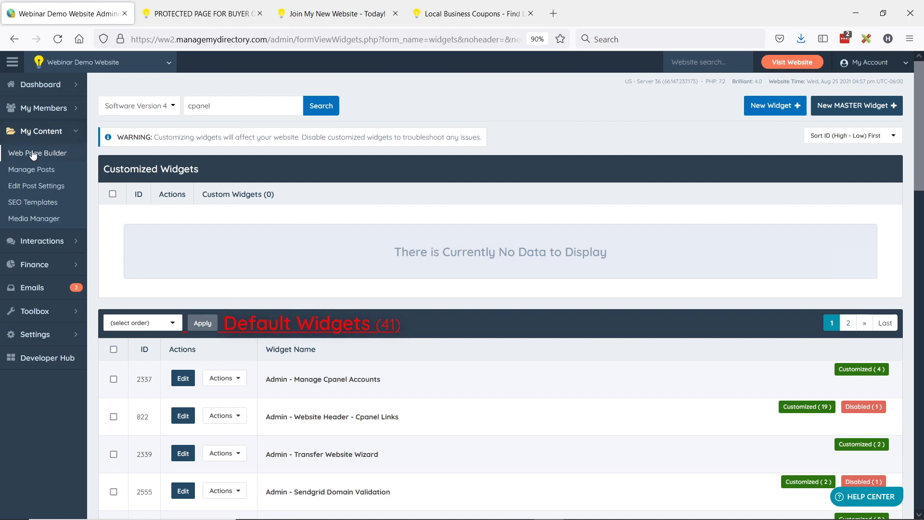
- Open Web Page Builder and, in a separate tab, list the posts of the website's digital product type in Manage Posts
left_click(33, 153)
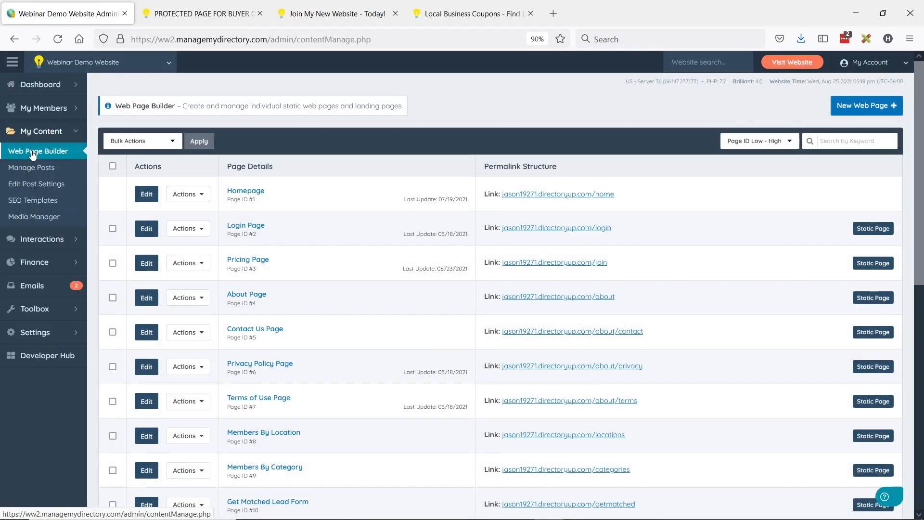
middle_click(55, 170)
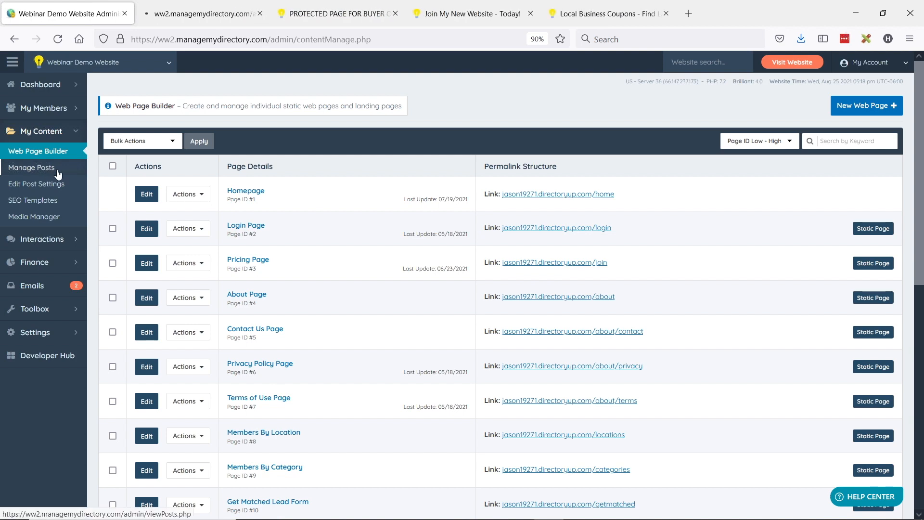
left_click(185, 6)
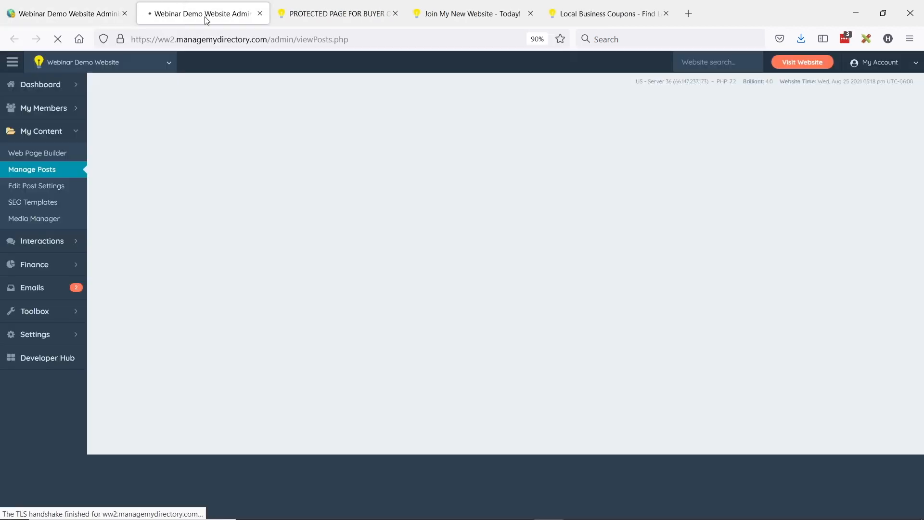
left_click(686, 141)
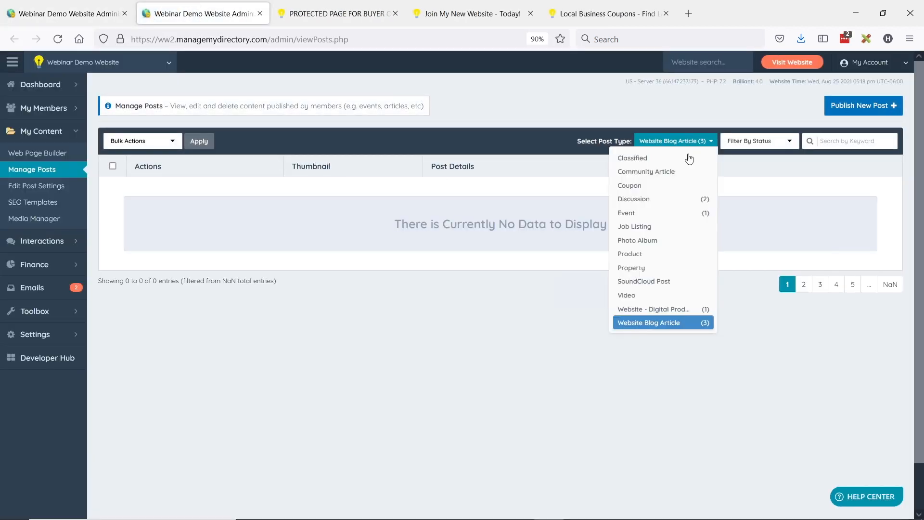
left_click(665, 314)
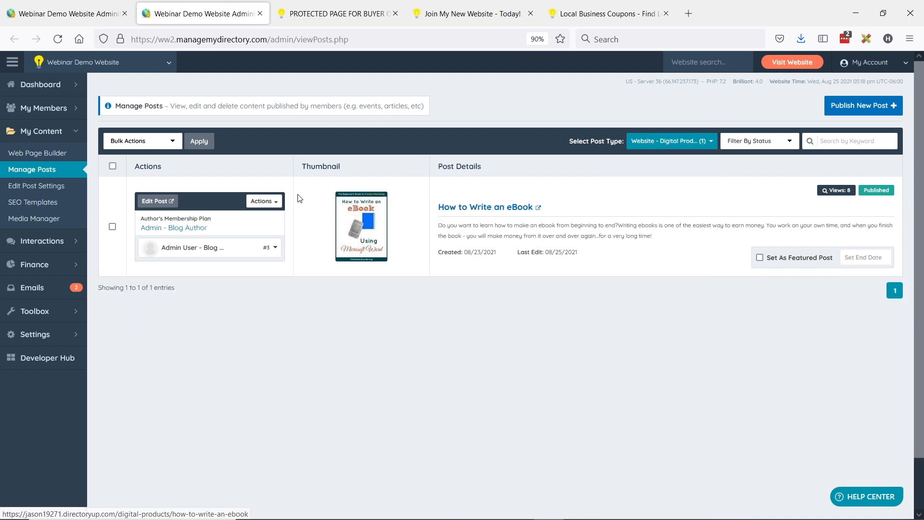
- View the live page of the How to Write an eBook digital product and examine its price, images and purchase option
left_click(263, 200)
left_click(277, 218)
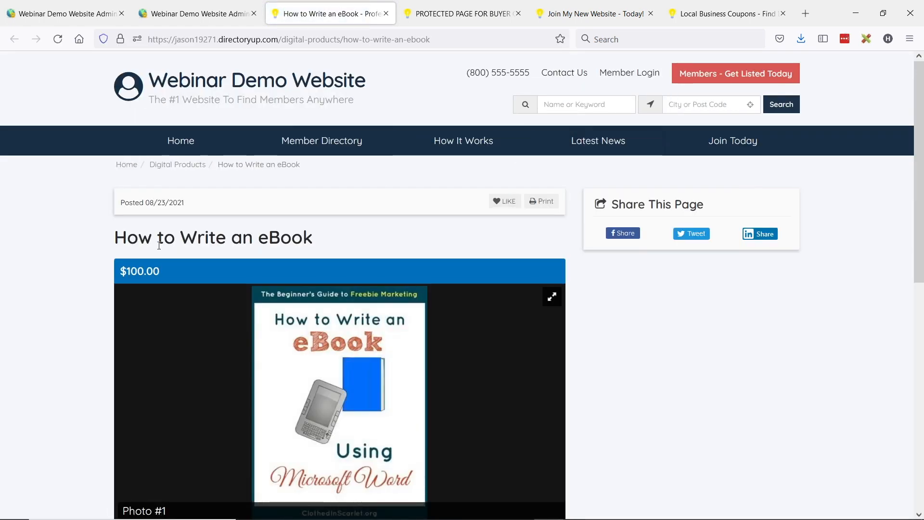
scroll(159, 236, "down", 1)
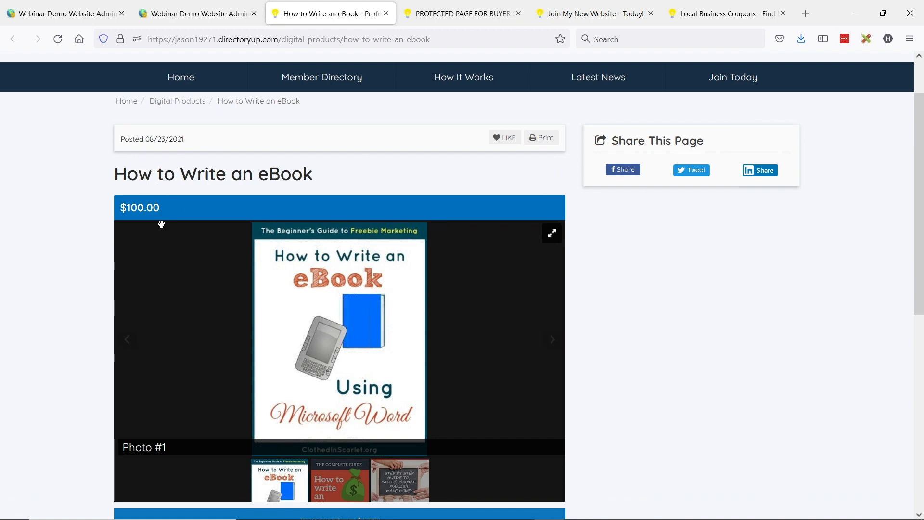
scroll(215, 235, "up", 1)
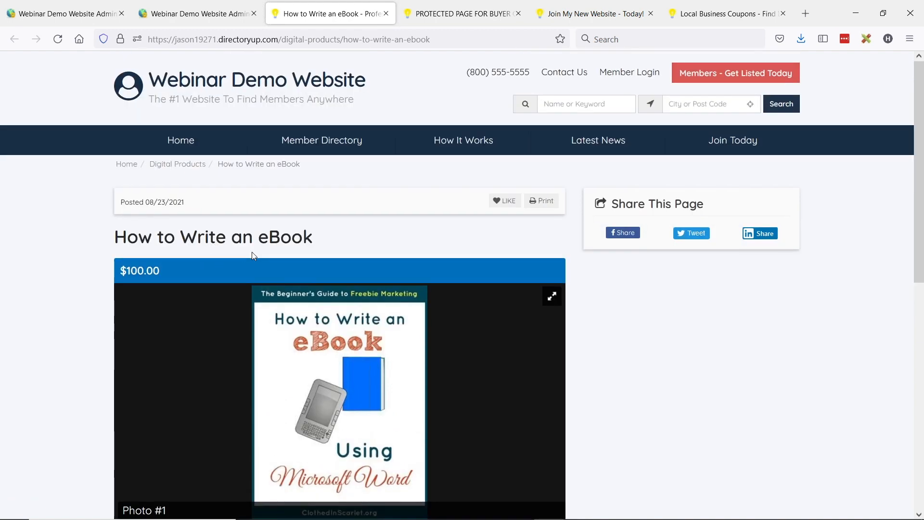
scroll(253, 253, "down", 2)
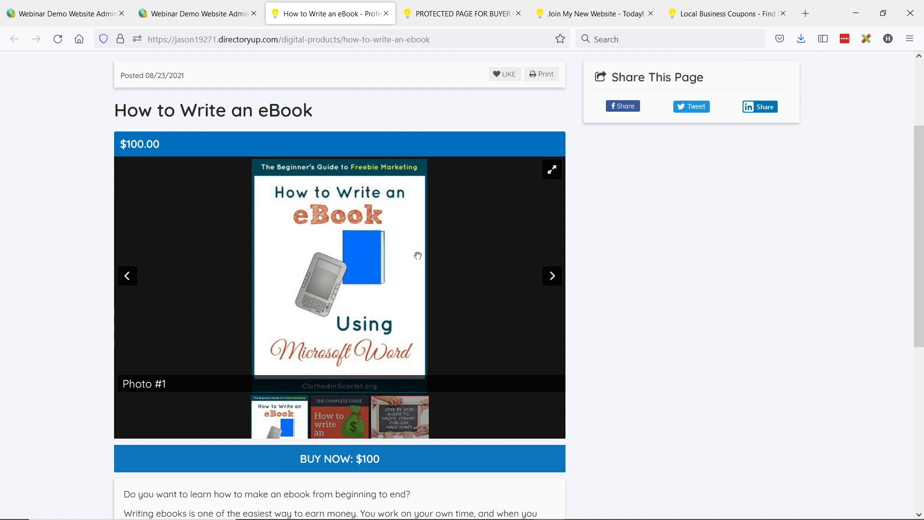
- Open the PROTECTED PAGE FOR BUYER OF page for editing from the Web Page Builder list
key("ctrl+shift+Tab")
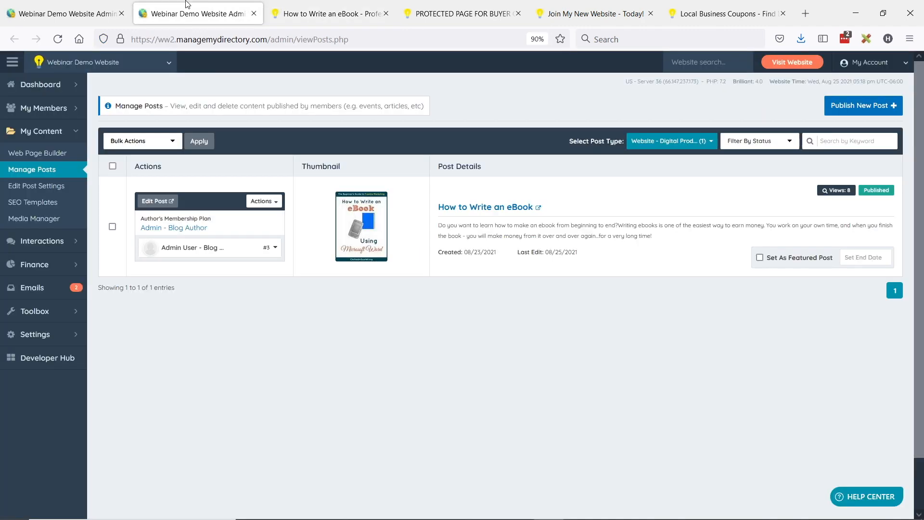
key("ctrl+shift+Tab")
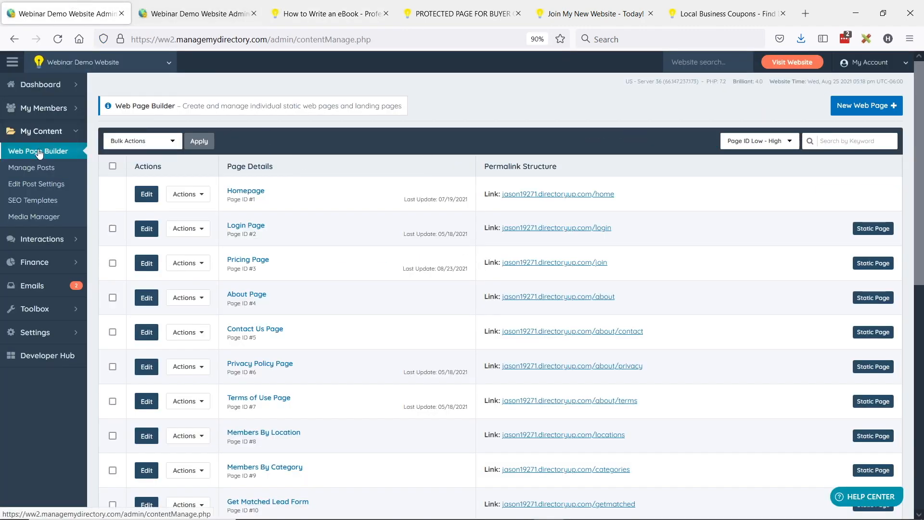
scroll(316, 198, "down", 5)
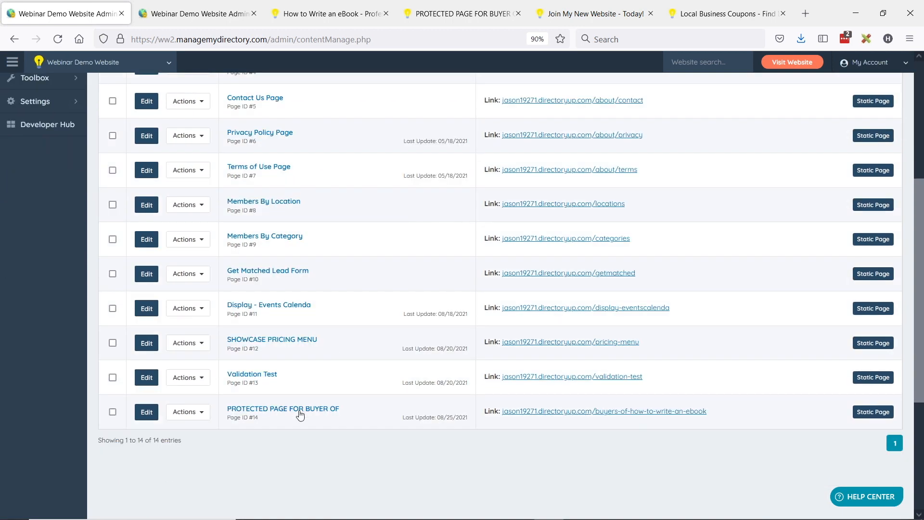
left_click(147, 412)
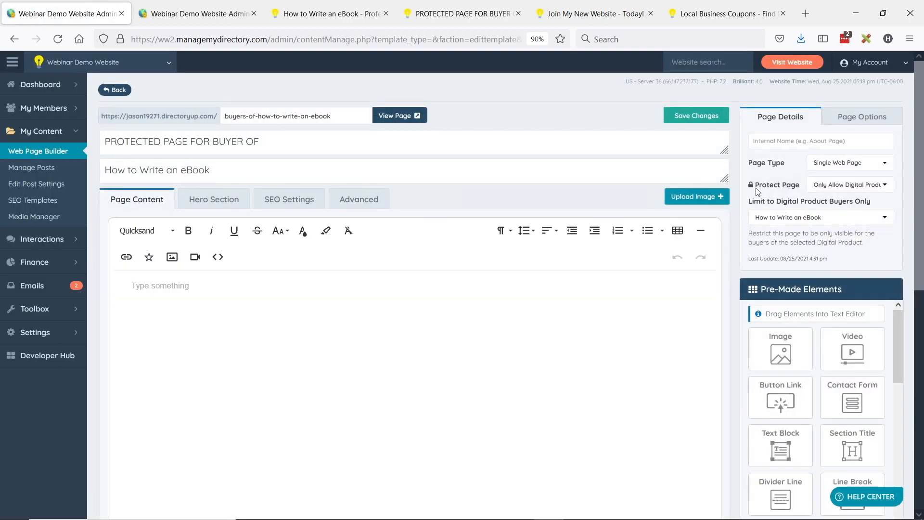
- Set Protect Page to Only Allow Digital Products Buyers and limit the page to buyers of How to Write an eBook
left_click_drag(754, 186, 799, 189)
left_click(847, 186)
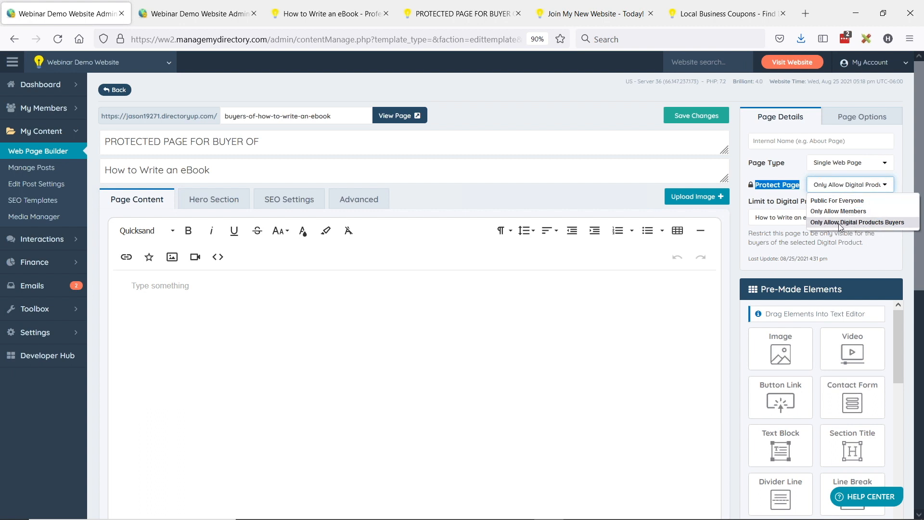
left_click(875, 227)
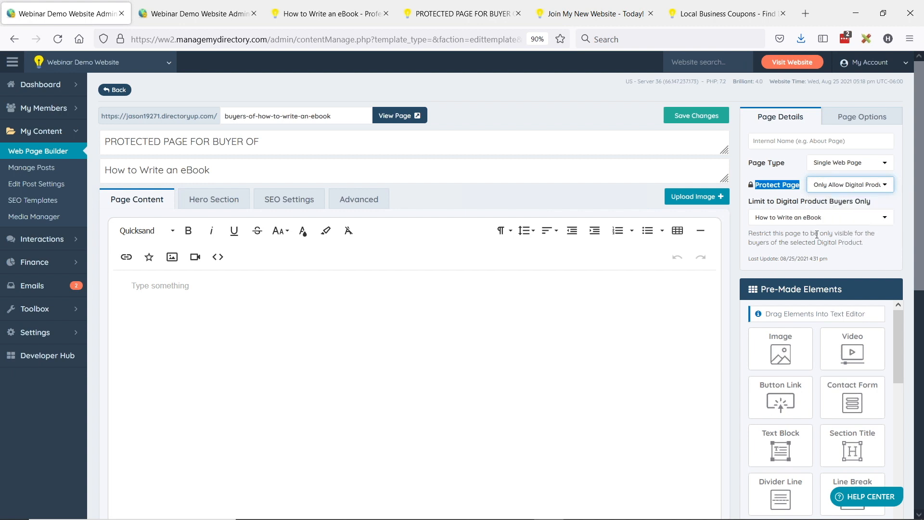
left_click(805, 219)
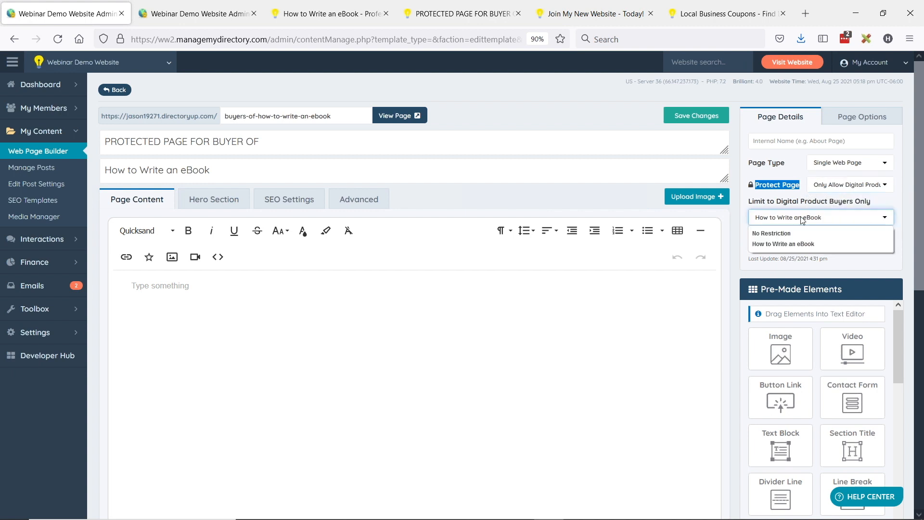
left_click(778, 245)
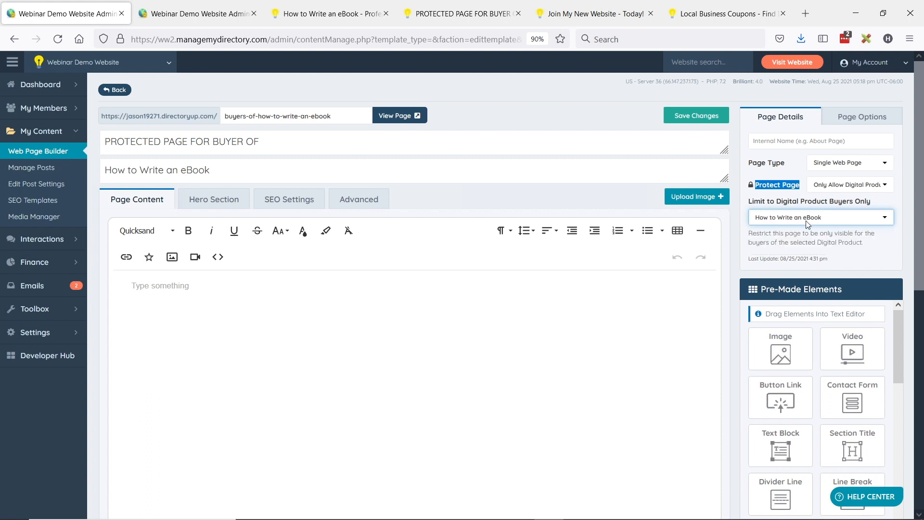
- View the live version of the protected page and highlight its access message
left_click(400, 116)
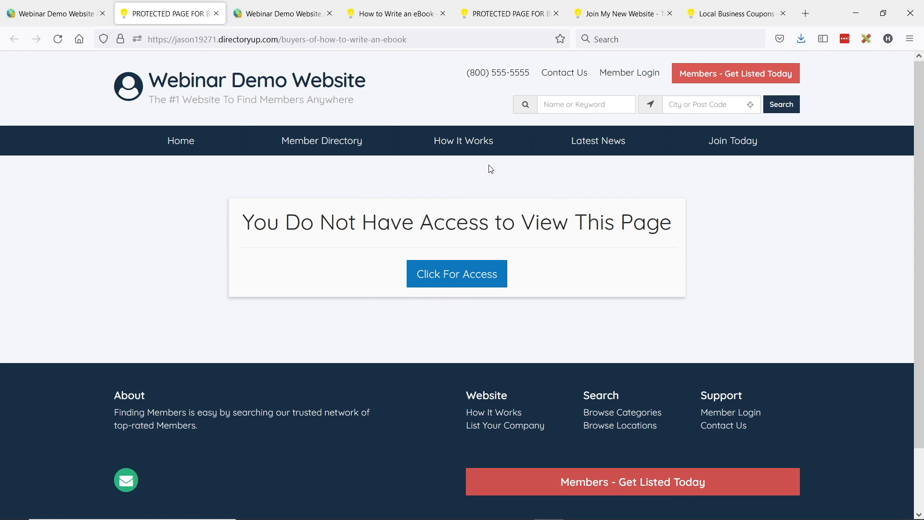
left_click_drag(243, 222, 675, 221)
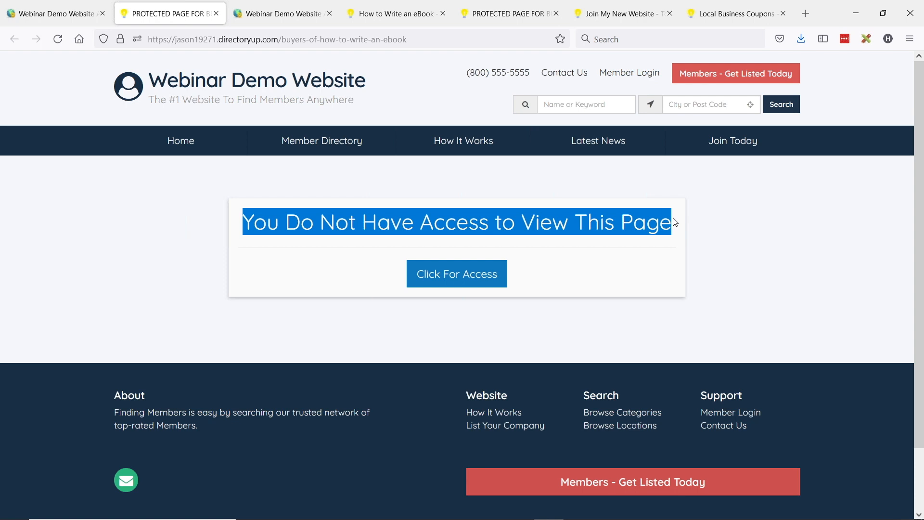
left_click(572, 224)
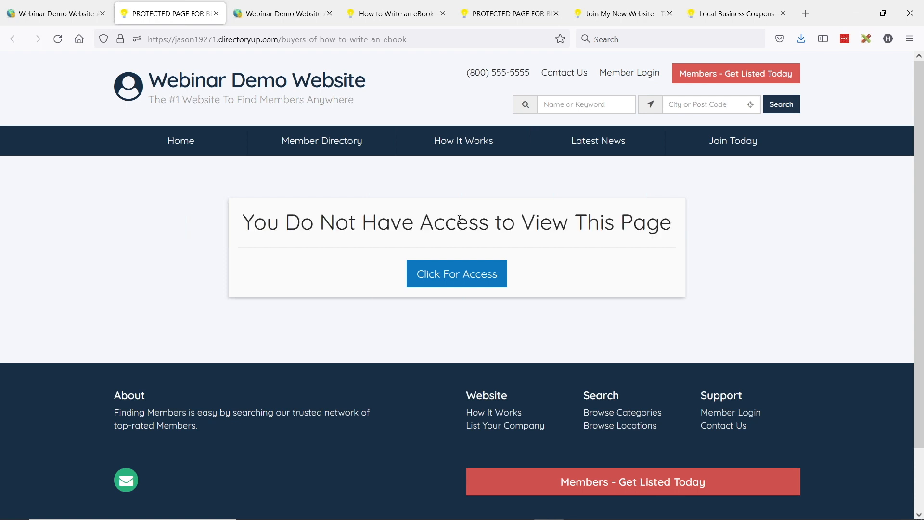
- Follow the Click For Access link to its product page, return to the protected page and highlight the access message again
left_click(463, 279)
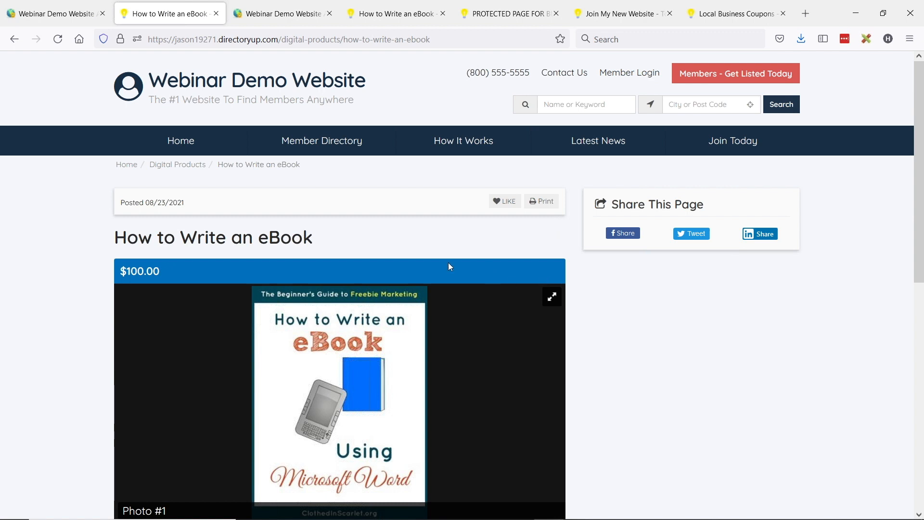
left_click(14, 39)
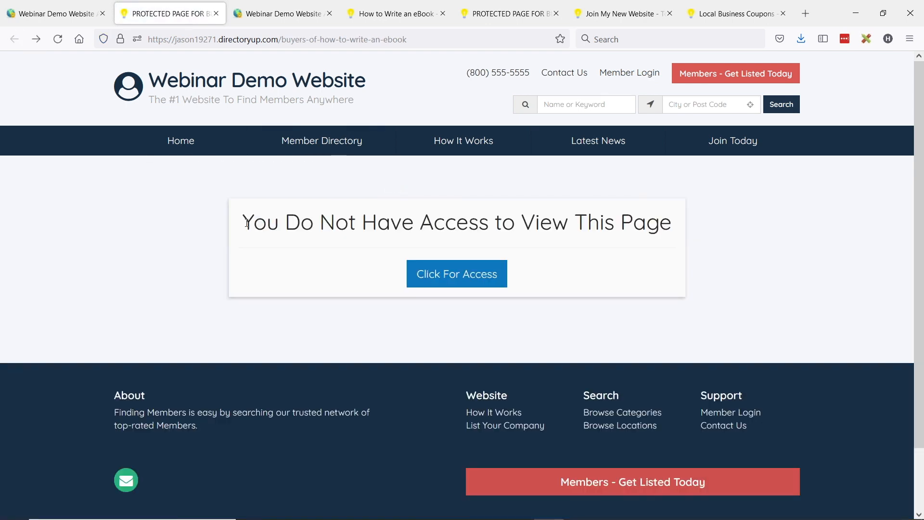
left_click_drag(246, 223, 660, 223)
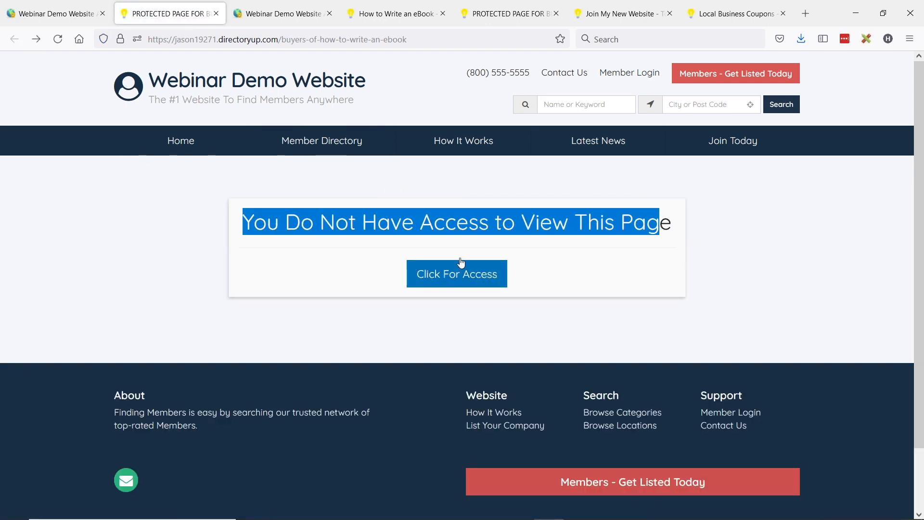
left_click(318, 212)
left_click_drag(242, 222, 665, 224)
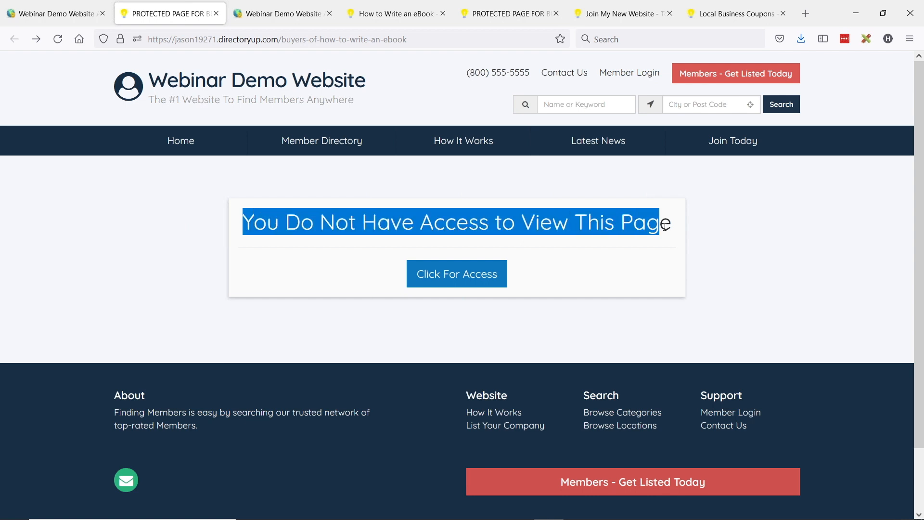
left_click(645, 226)
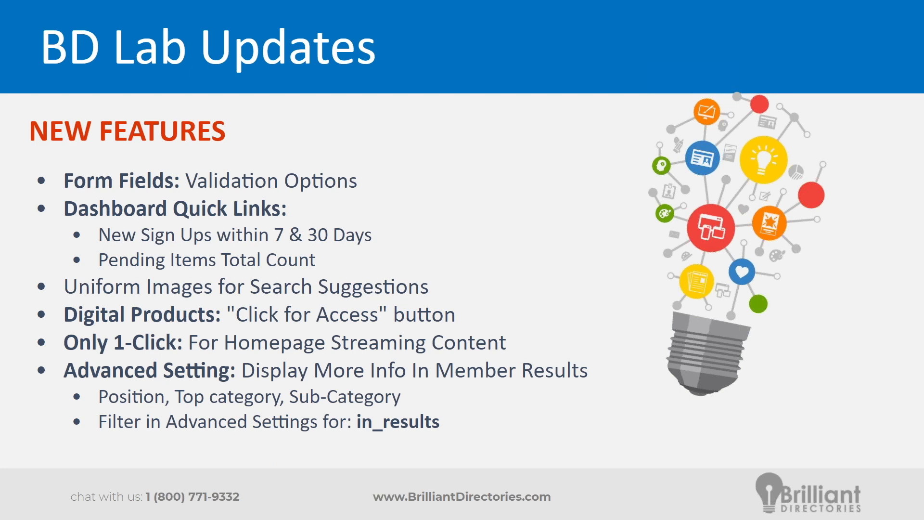
- Switch to Firefox, open the Brilliant Directories Demo homepage and examine the image tiles under Search Popular Categories
key("alt+Tab")
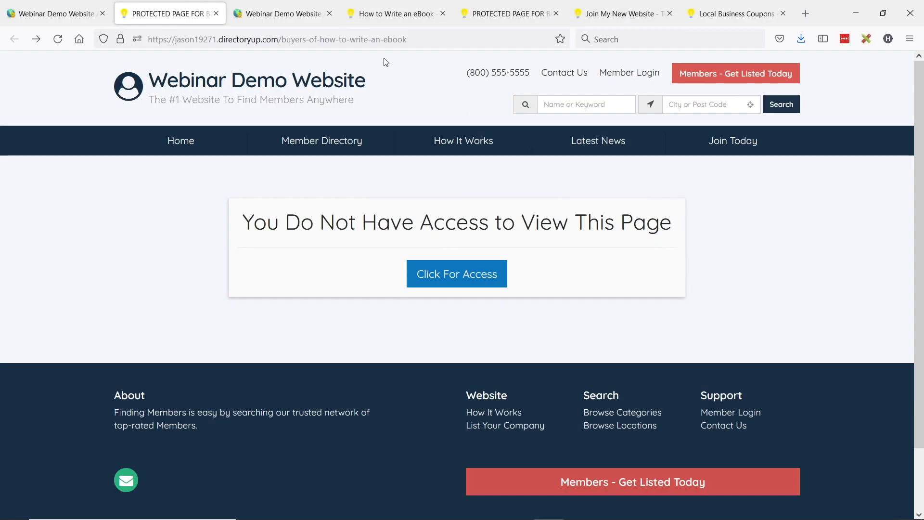
key("alt+Tab")
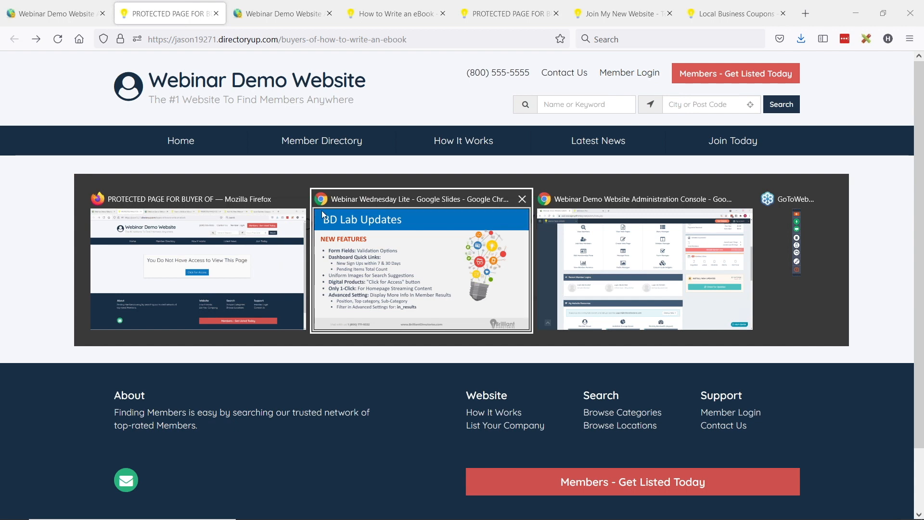
left_click(175, 241)
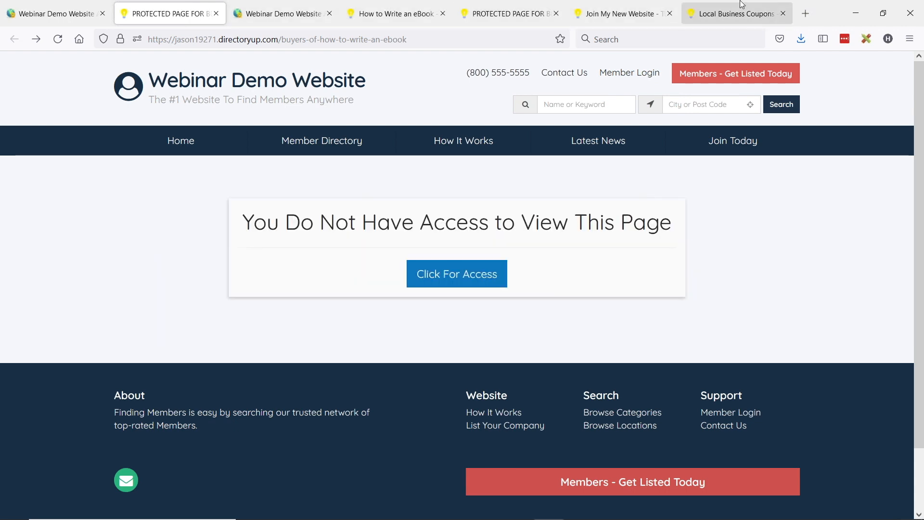
left_click(766, 17)
left_click(157, 111)
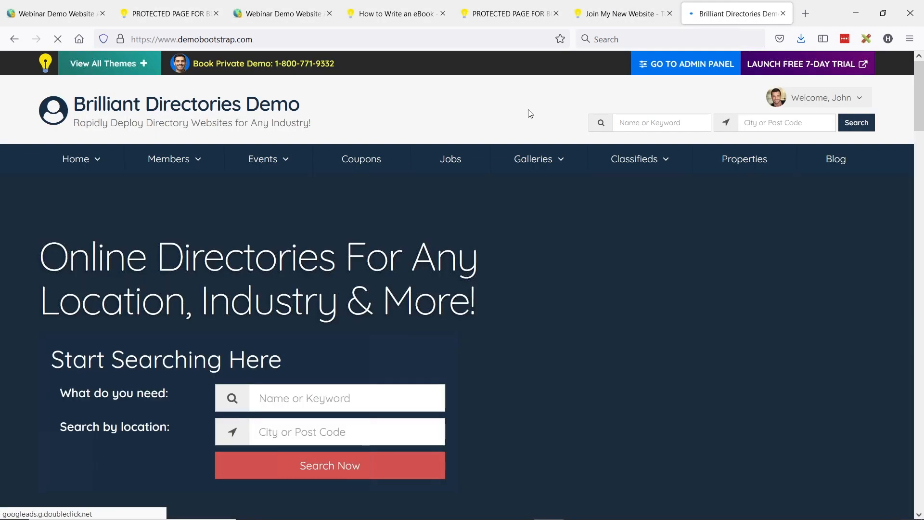
scroll(320, 194, "down", 10)
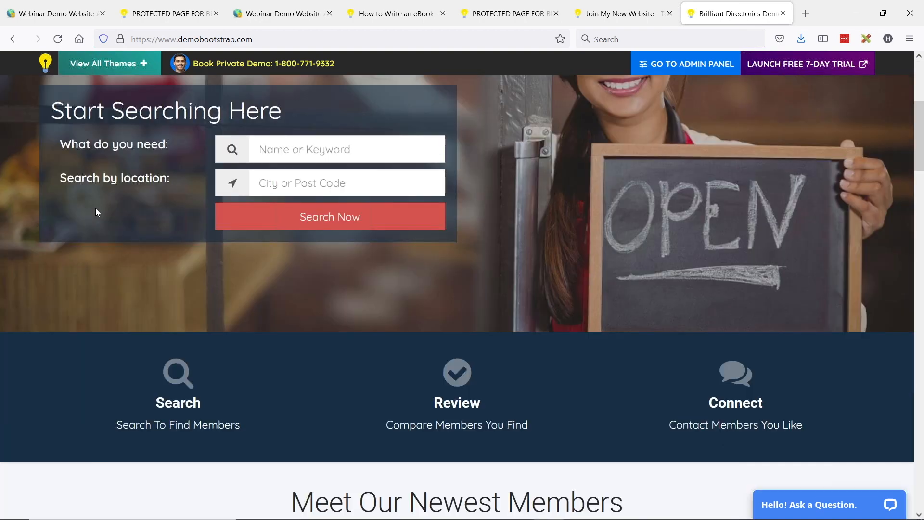
scroll(54, 209, "down", 7)
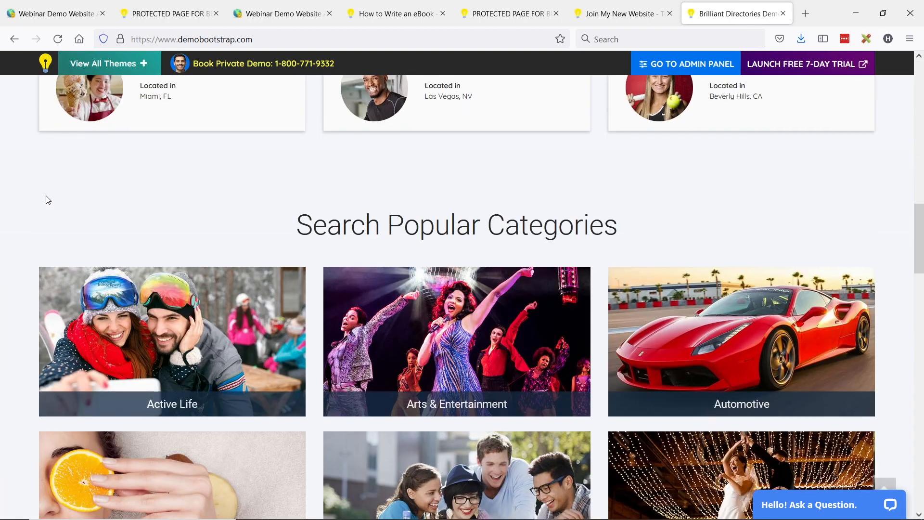
scroll(301, 137, "down", 2)
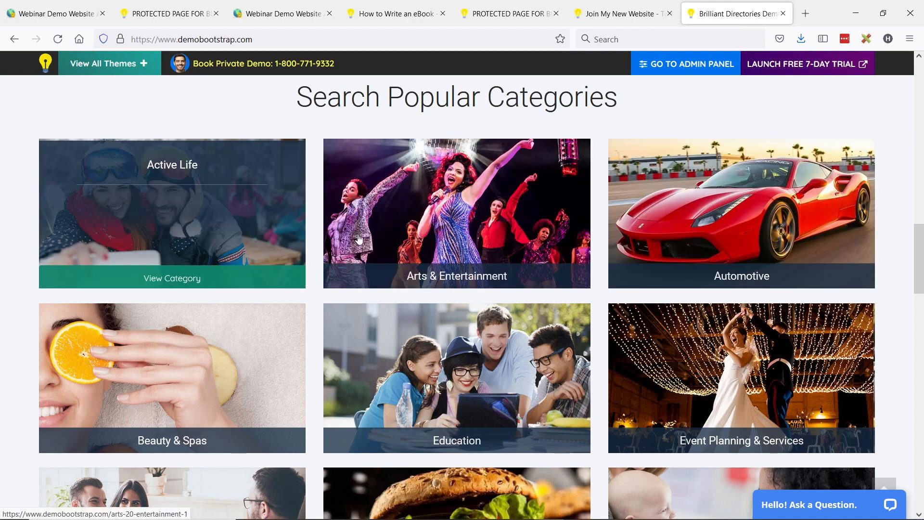
scroll(204, 332, "down", 3)
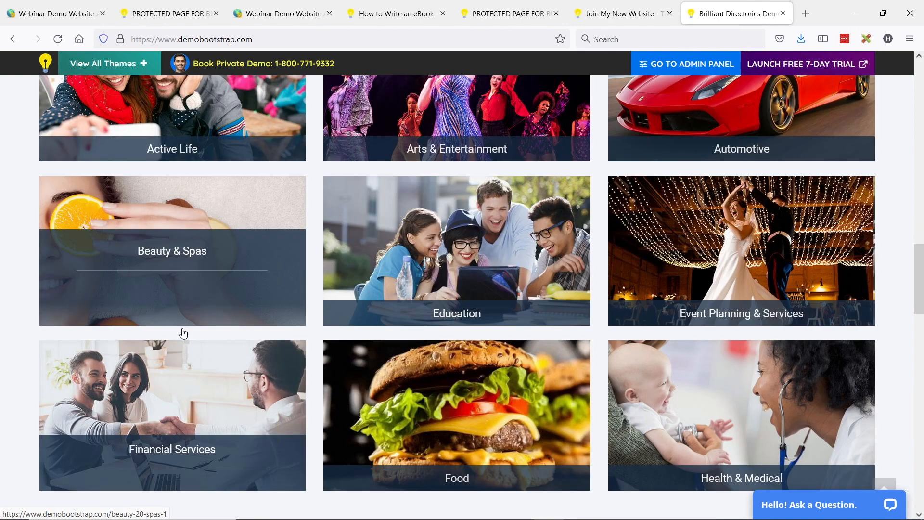
scroll(227, 345, "down", 4)
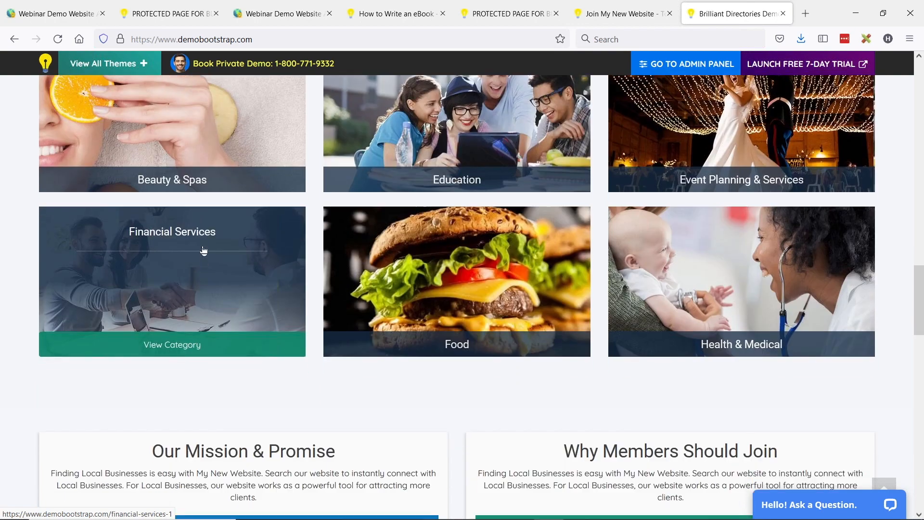
scroll(447, 200, "down", 3)
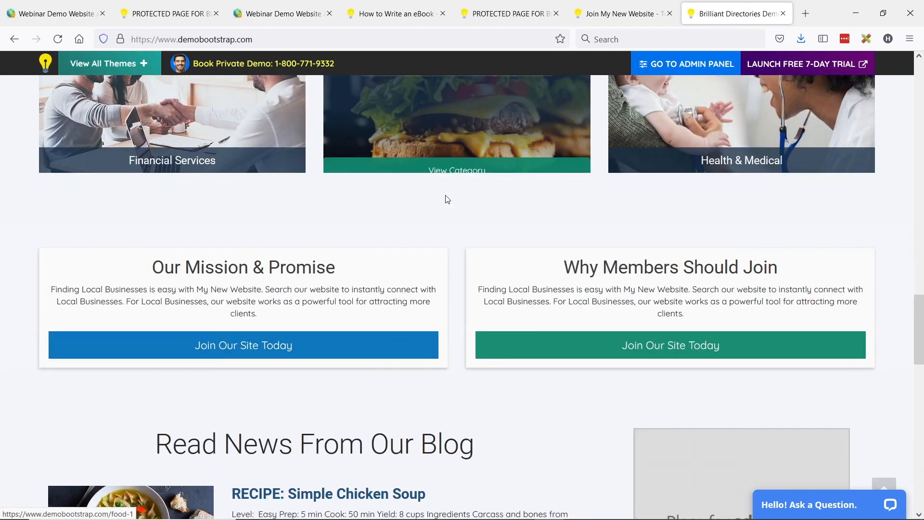
scroll(428, 265, "up", 4)
mouse_move(95, 359)
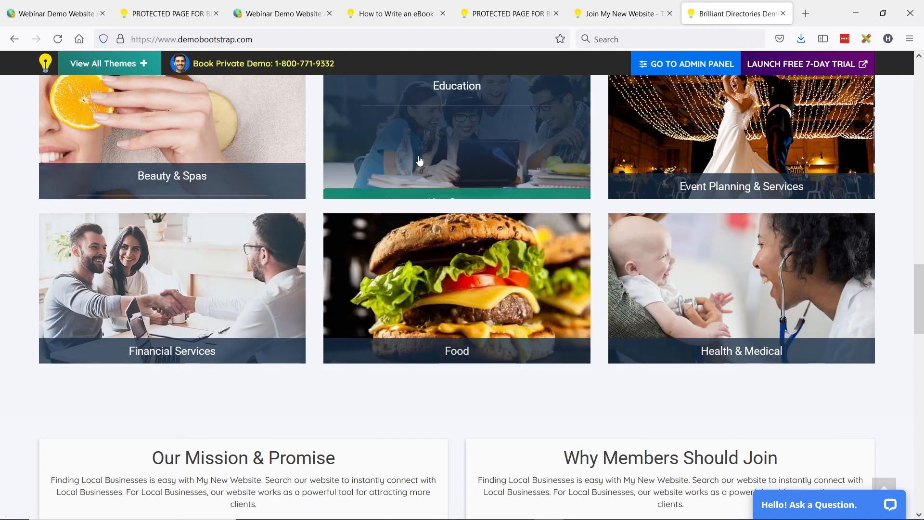
scroll(418, 162, "up", 3)
- Open the Event Listings Theme demo and examine the event tiles under Newest Events
mouse_move(128, 62)
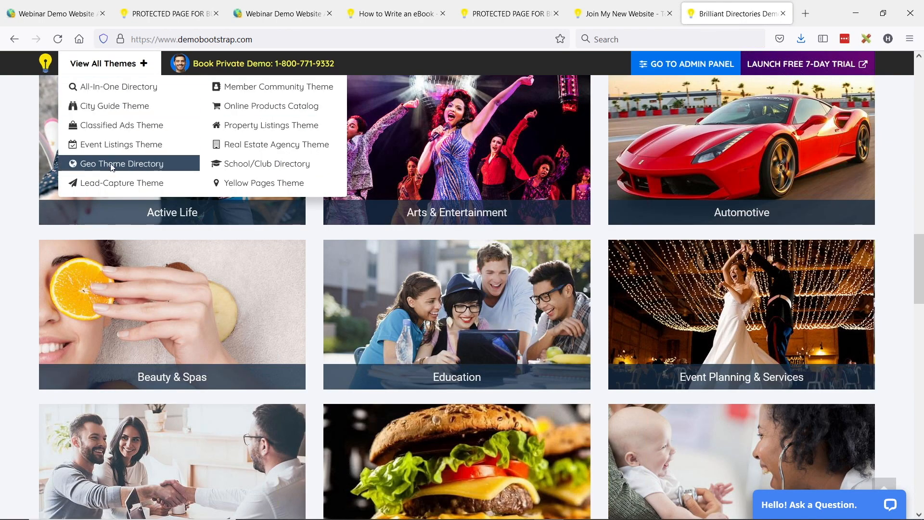
left_click(115, 146)
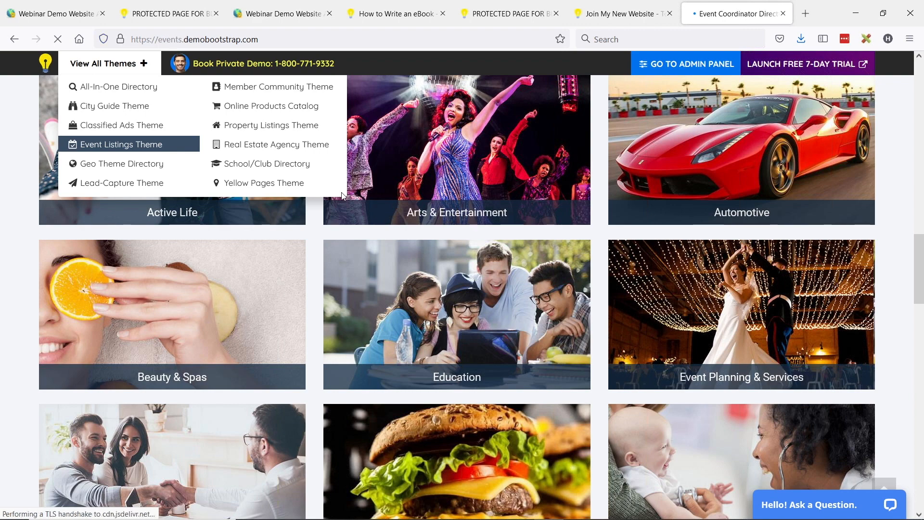
scroll(171, 202, "down", 10)
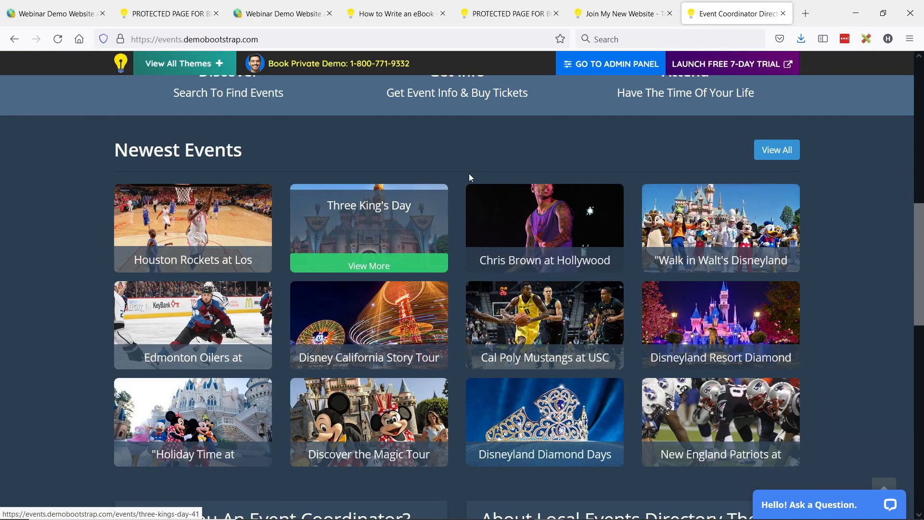
scroll(133, 231, "down", 3)
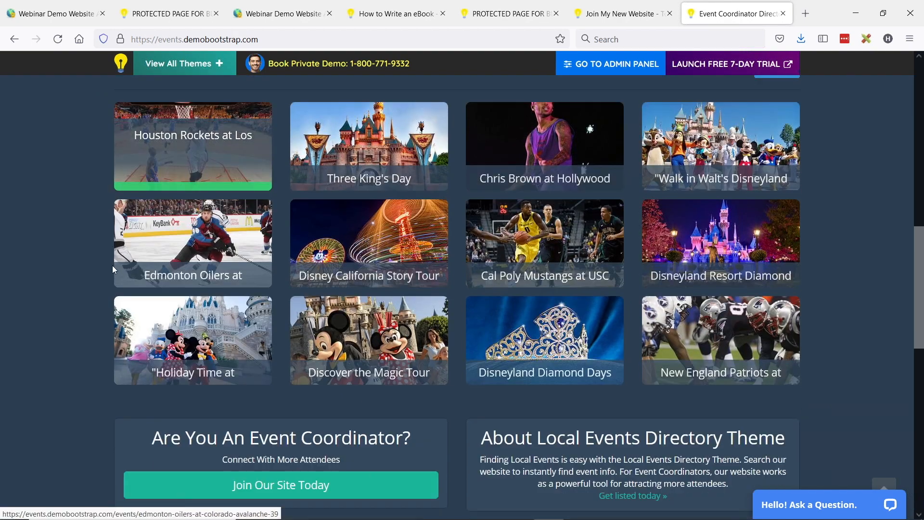
- Open the Disneyland Diamond Days event from its homepage tile, look over its details page, and return to the slides
left_click(506, 273)
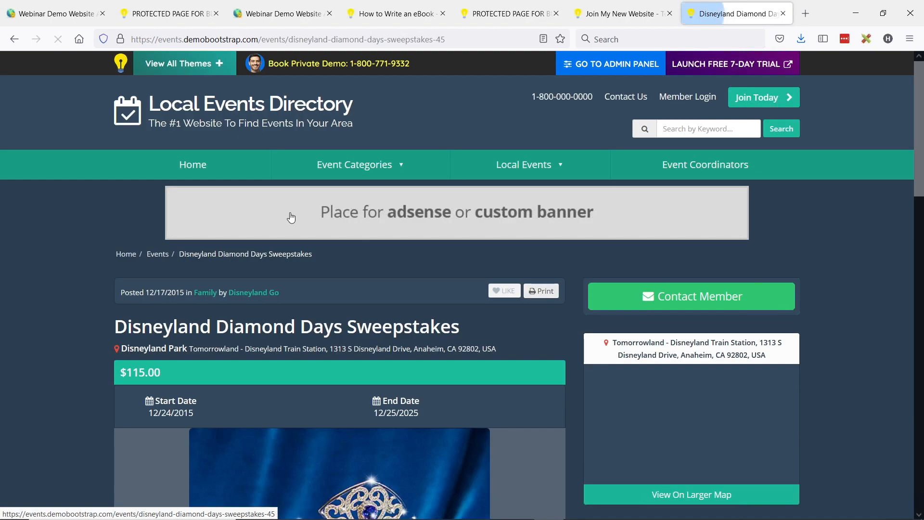
scroll(269, 217, "down", 3)
scroll(343, 277, "down", 2)
scroll(351, 276, "up", 5)
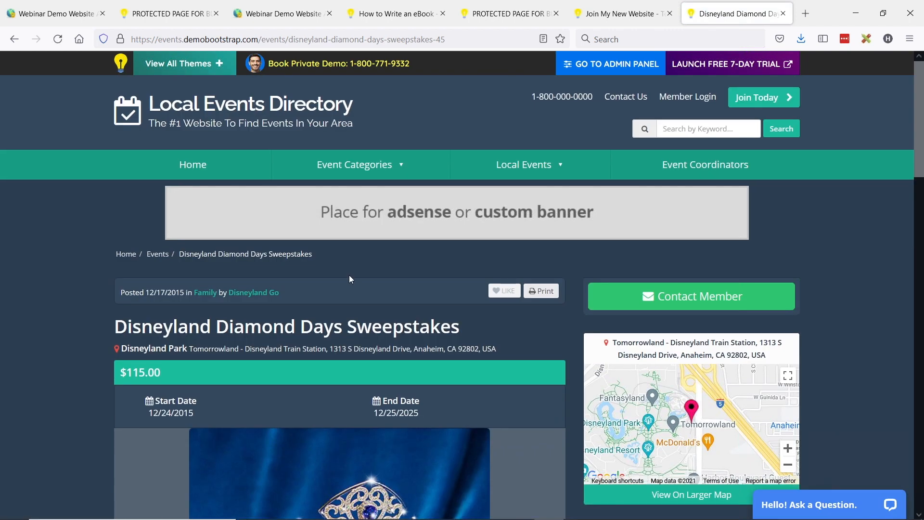
key("alt+Tab")
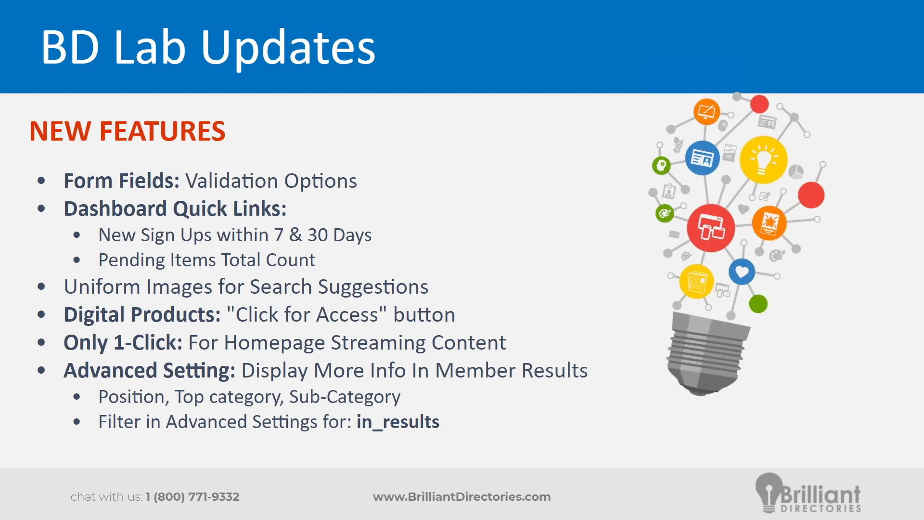
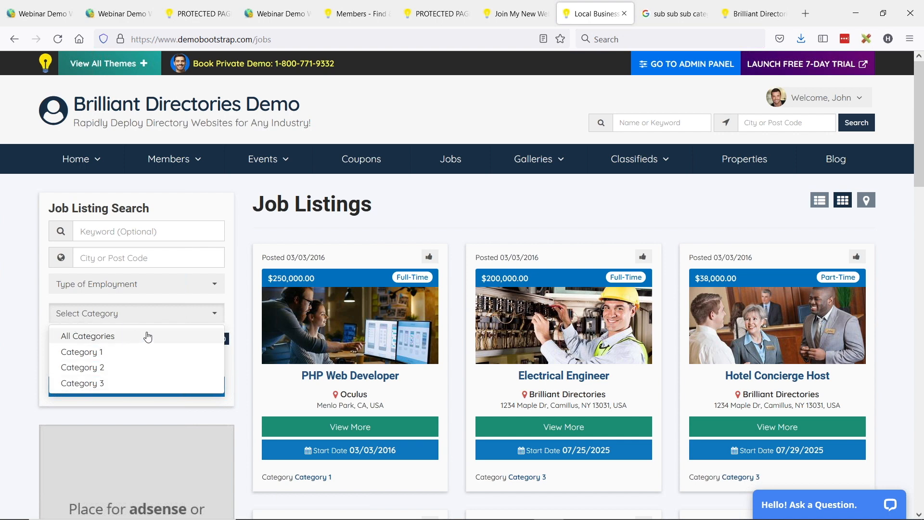
- Close and reopen the category choices in the Job Listing Search form to examine them
left_click(13, 318)
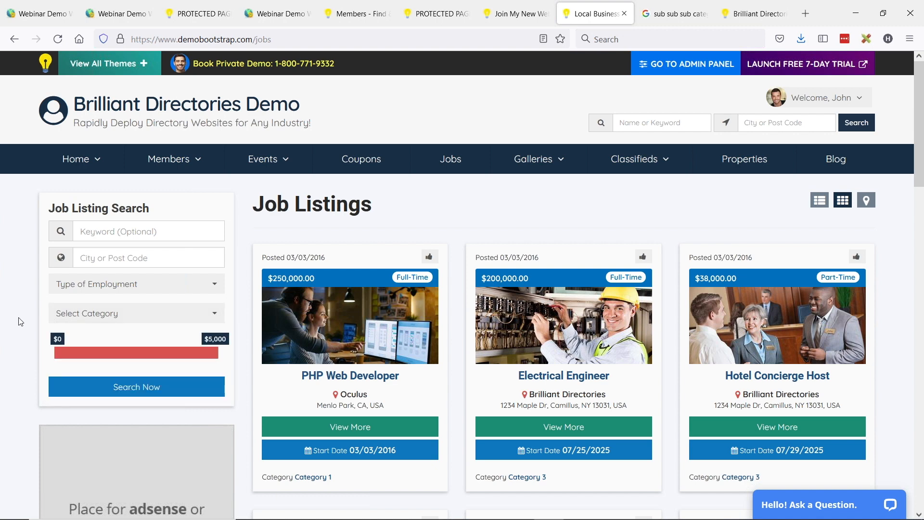
left_click(101, 320)
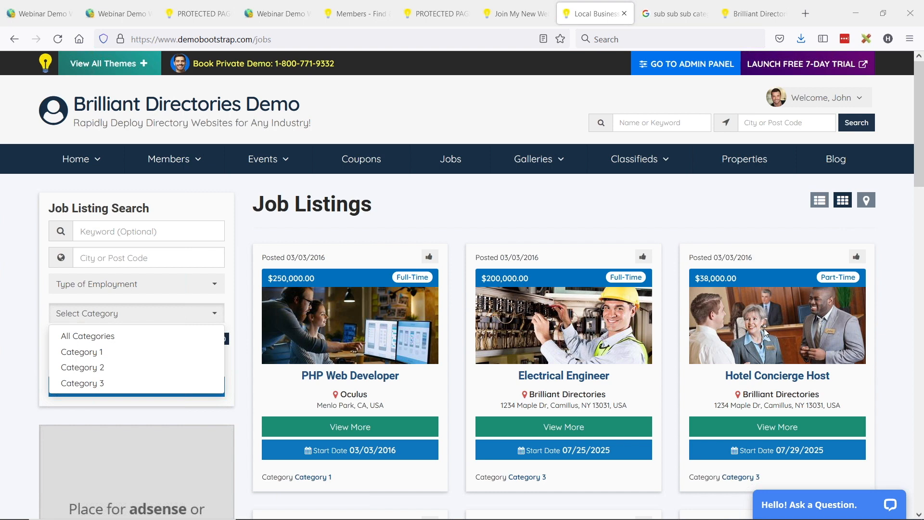
- Switch to the Webinar Demo Website admin and open the Edit Post Settings page
left_click(36, 15)
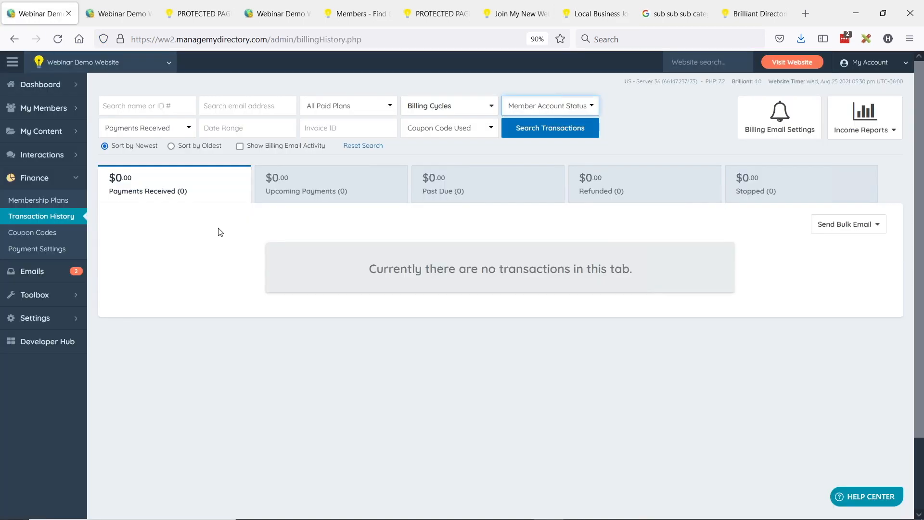
left_click(69, 108)
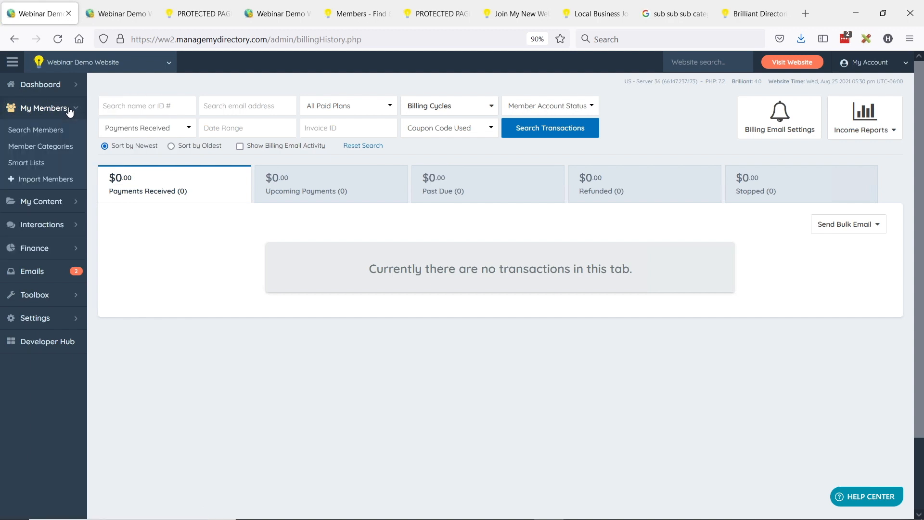
left_click(73, 109)
left_click(46, 133)
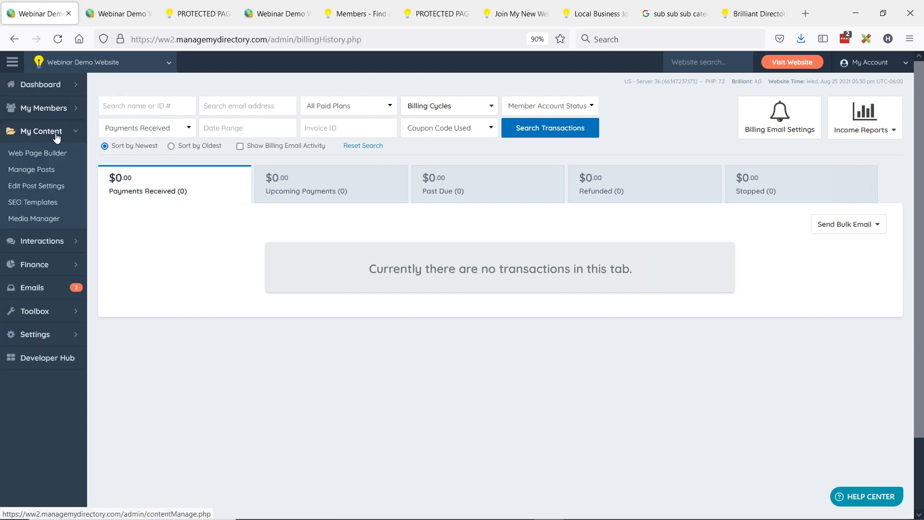
left_click(25, 192)
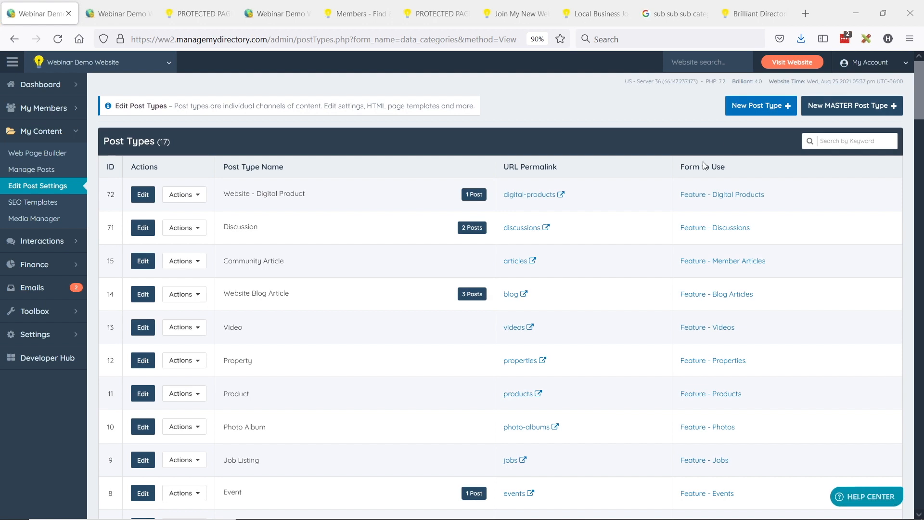
- Filter the post types by "jobs" and open the Job Listing post type for editing
left_click(864, 139)
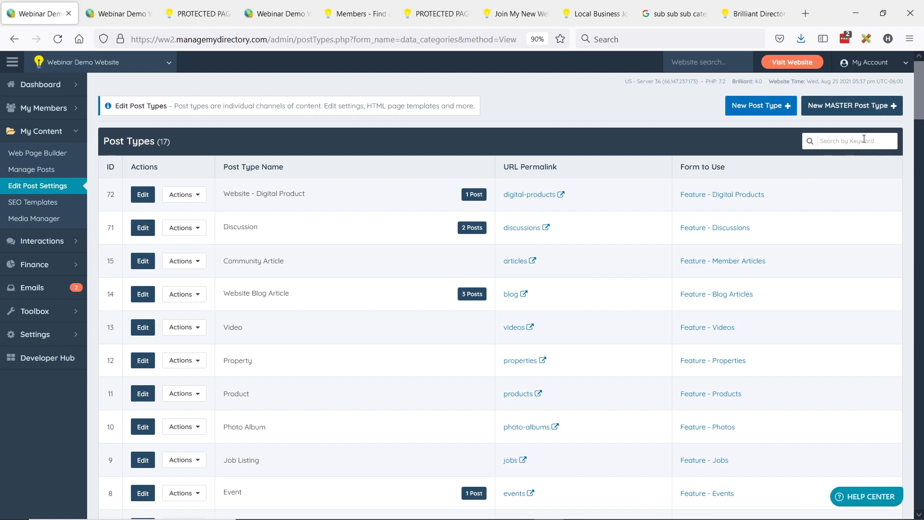
type("jobs")
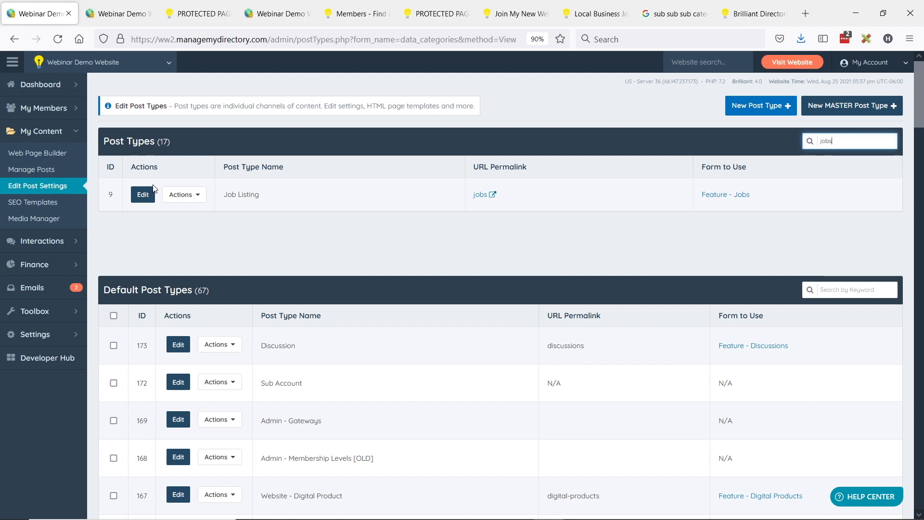
left_click_drag(227, 194, 262, 197)
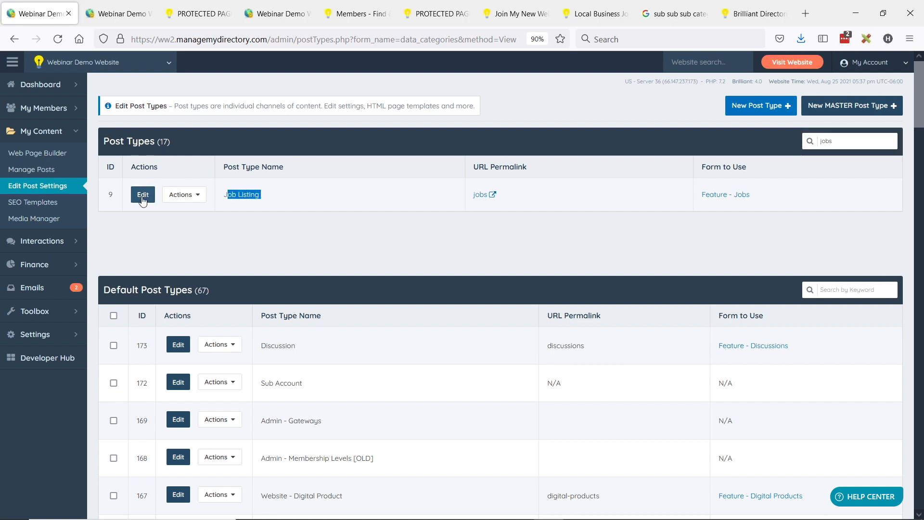
left_click(143, 195)
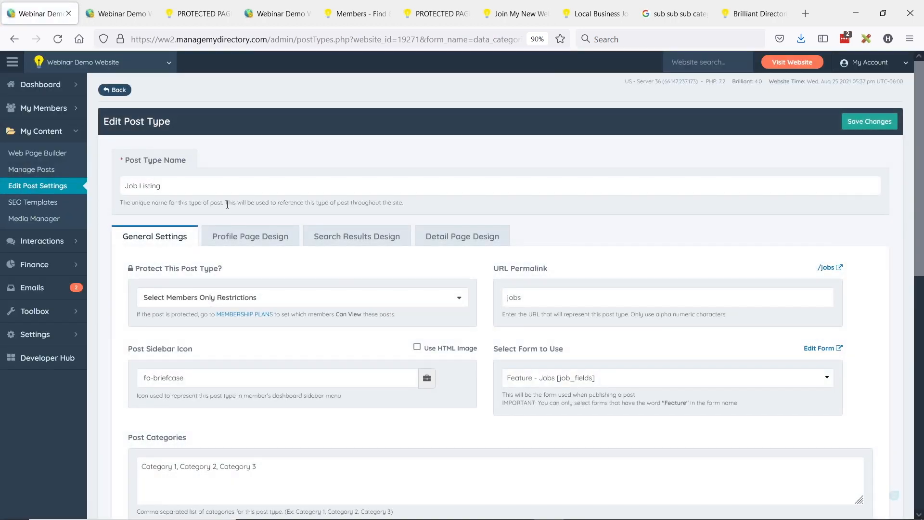
- Highlight the Post Categories label and examine the comma-separated category list in the Job Listing general settings
scroll(254, 240, "down", 3)
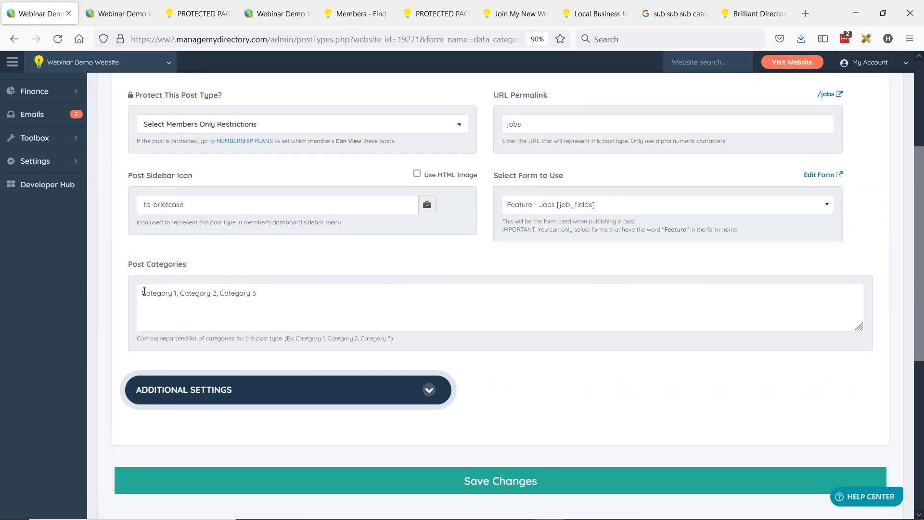
left_click_drag(128, 265, 192, 264)
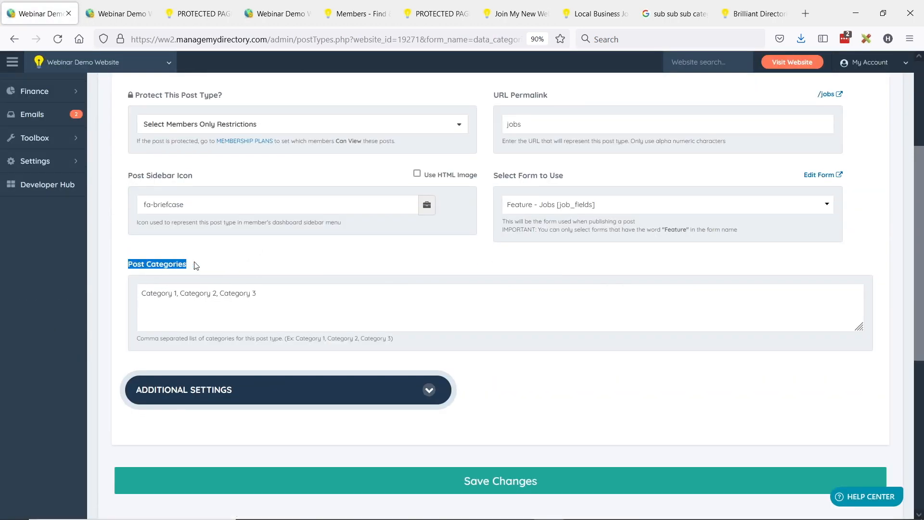
left_click(282, 302)
left_click_drag(143, 294, 306, 299)
left_click(290, 297)
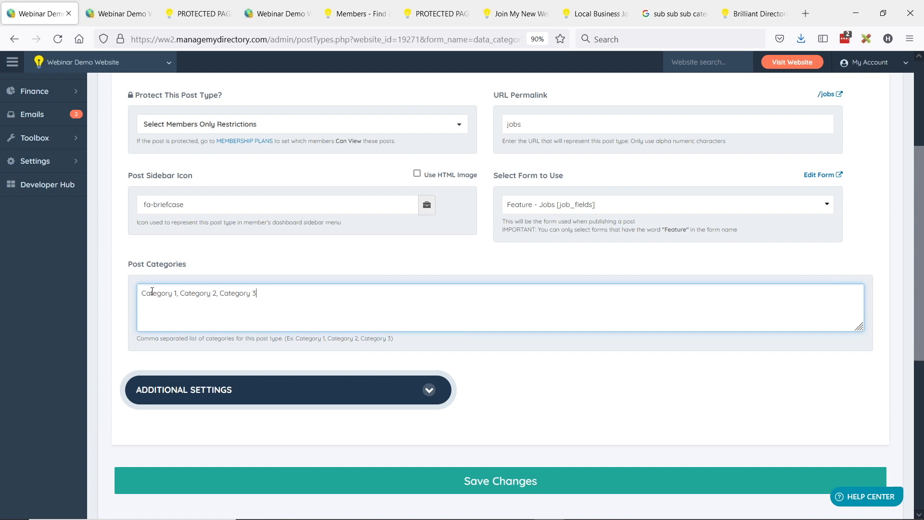
left_click(179, 295)
left_click_drag(151, 293, 283, 291)
left_click(254, 292)
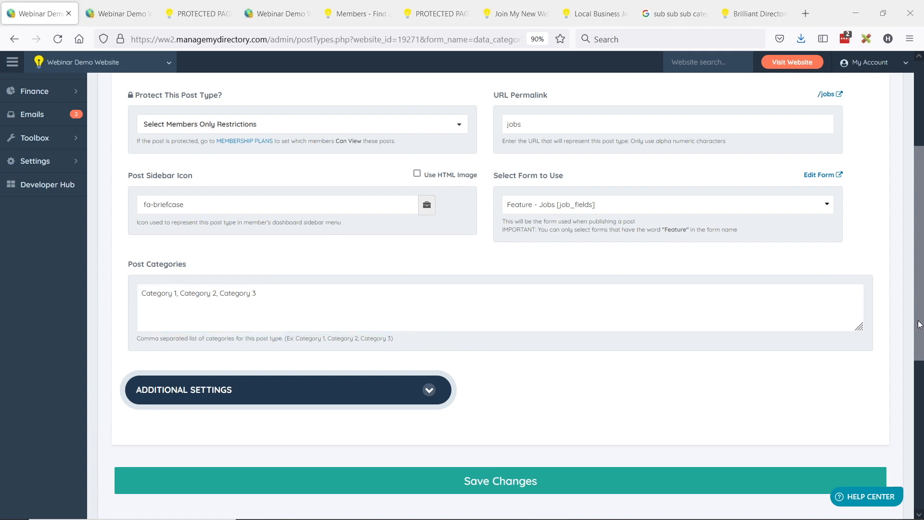
key("alt+Tab")
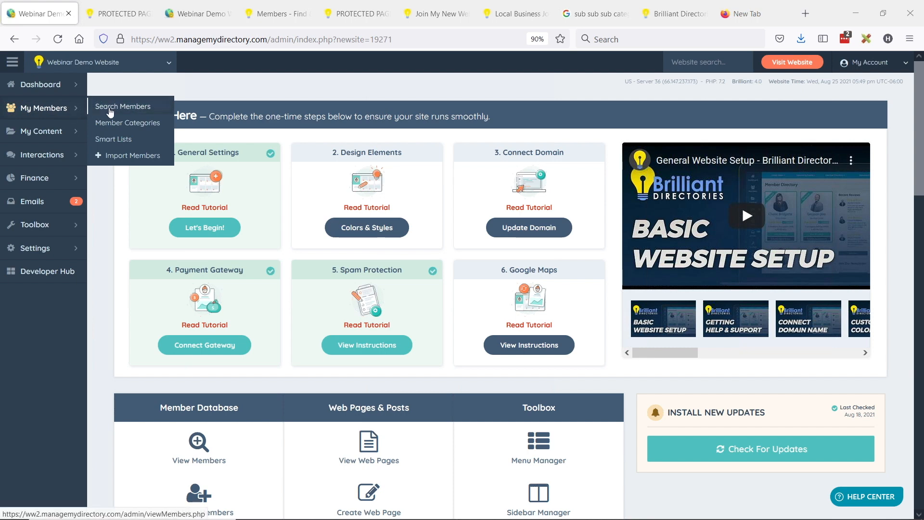
- Open the member search in a new browser tab and log in as the Sample Member account
middle_click(110, 111)
left_click(97, 17)
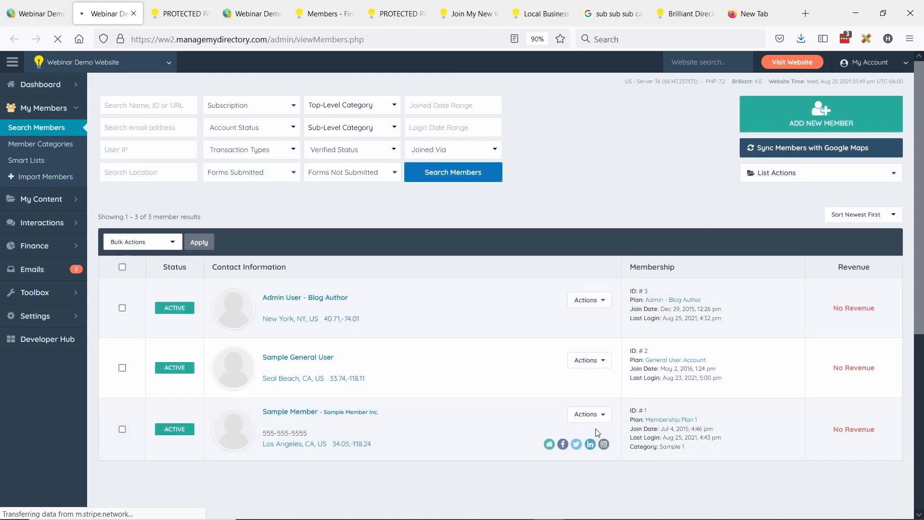
left_click(589, 414)
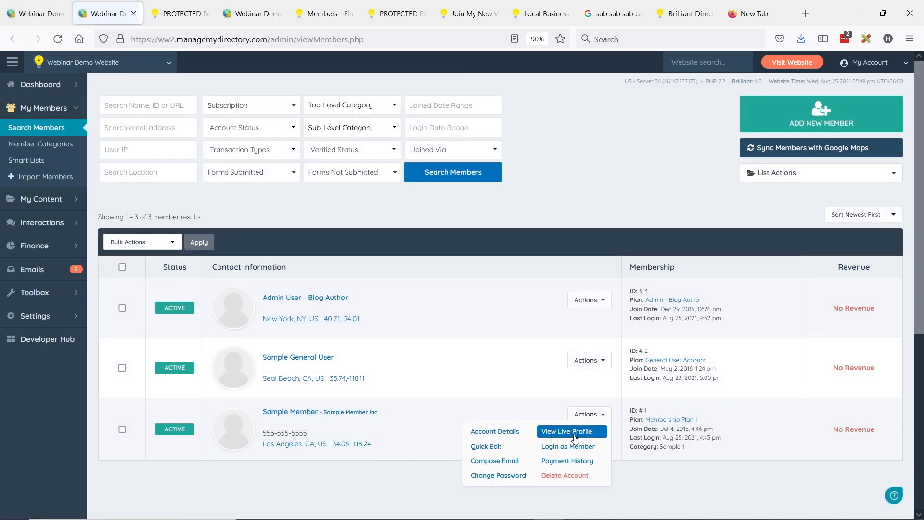
left_click(572, 446)
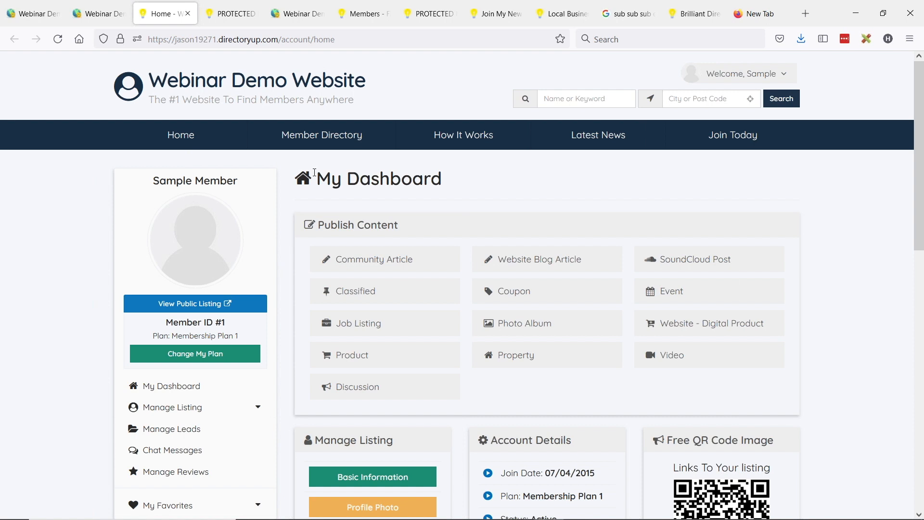
- Return to the website admin and open the Edit Post Settings list again
key("ctrl+1")
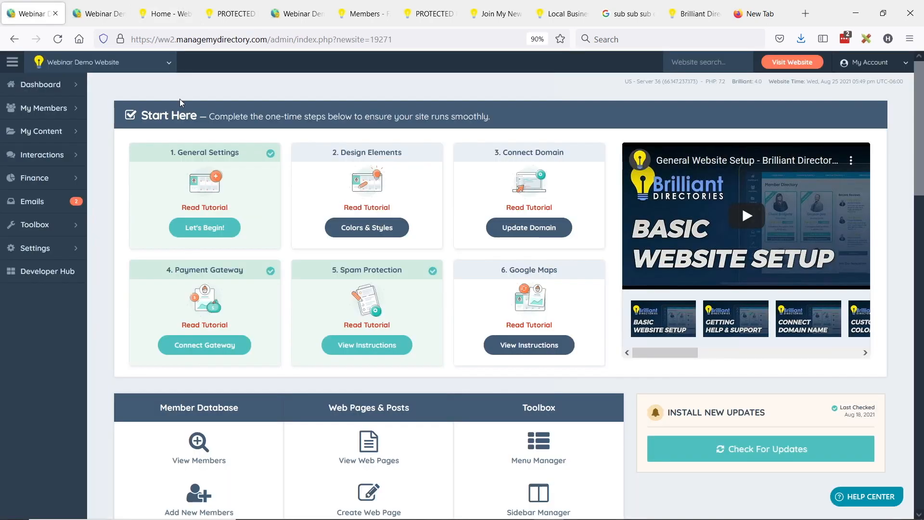
left_click(78, 134)
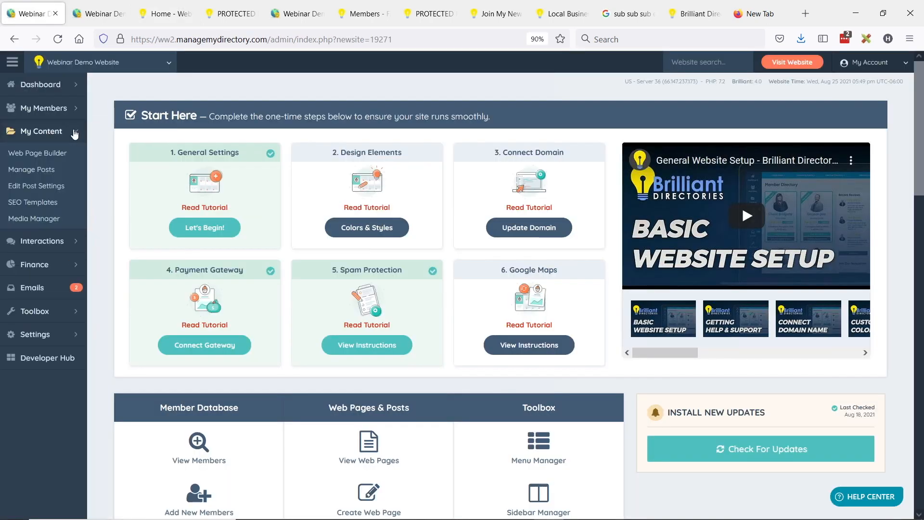
left_click(35, 190)
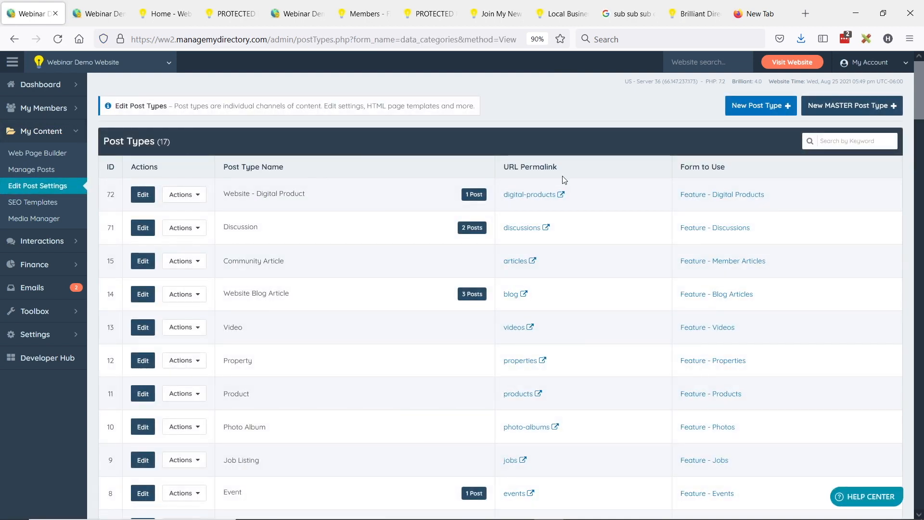
- Filter the post types by "videos" and open the Video post type for editing
left_click(845, 146)
type("videos")
key("BackSpace")
key("BackSpace")
key("BackSpace")
key("BackSpace")
type("deos")
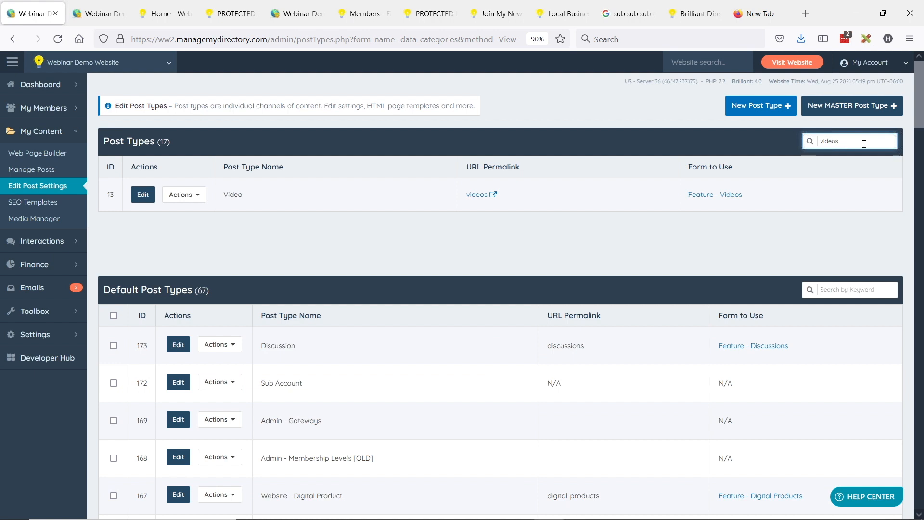
key("ctrl+a")
left_click(141, 198)
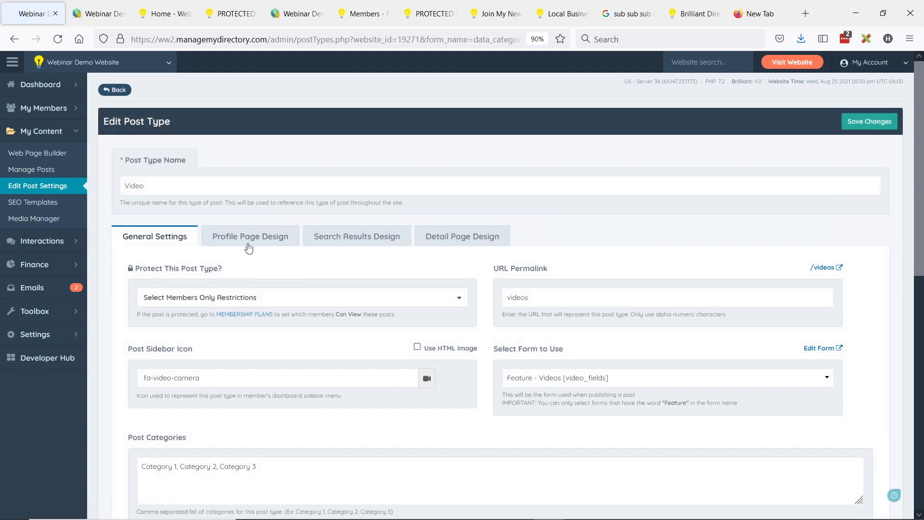
- Set the Video post type's Profile Page Tab Order to 0 in its profile page design settings
left_click(245, 235)
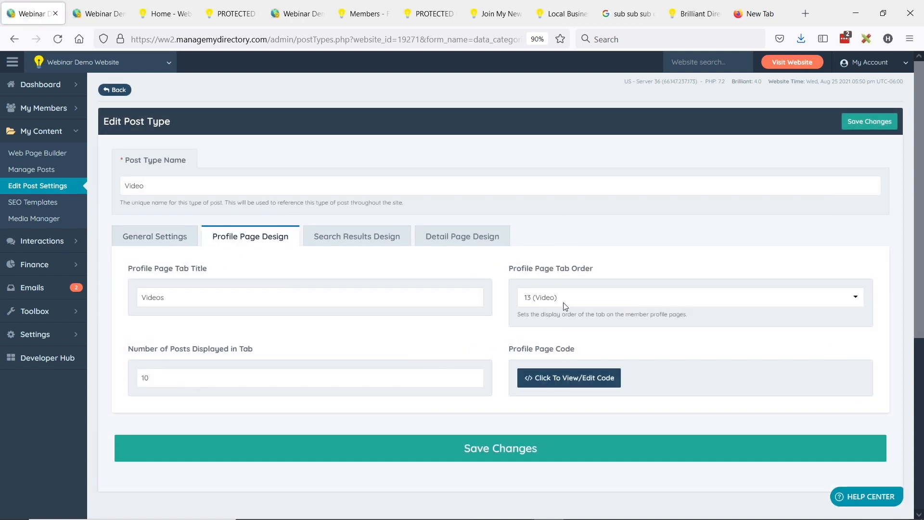
left_click(537, 304)
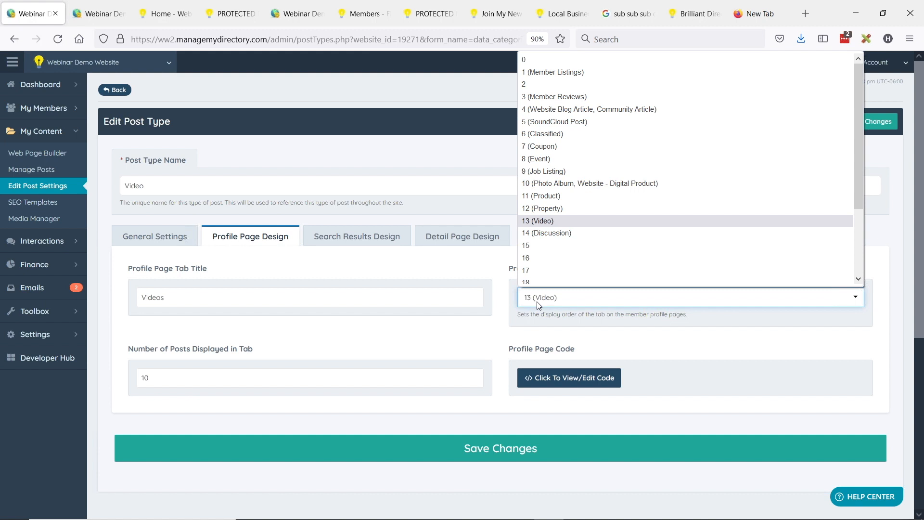
scroll(537, 87, "up", 1)
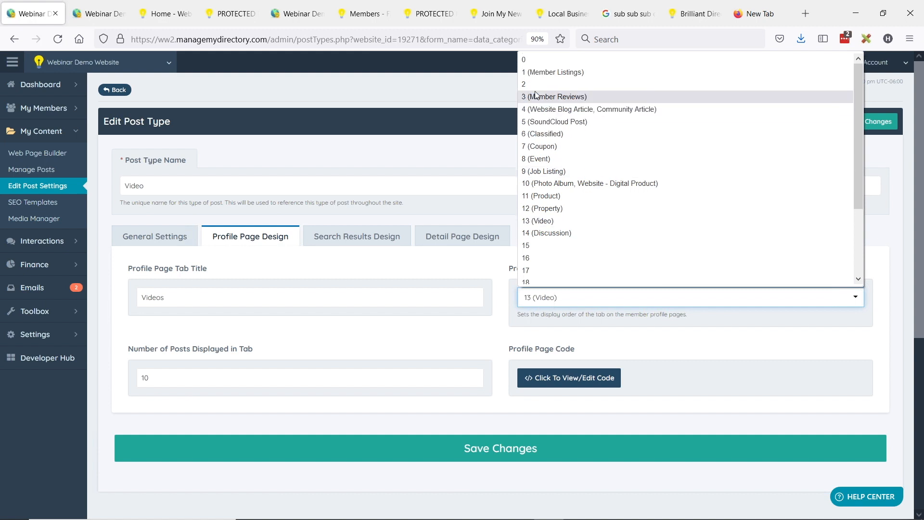
left_click(532, 65)
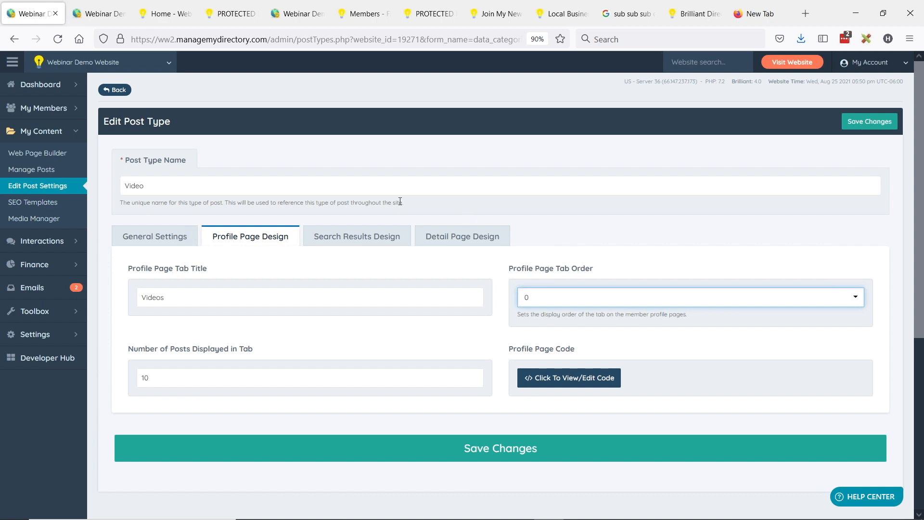
- Switch to the Sample Member dashboard and open the About Me section of the listing
mouse_move(69, 269)
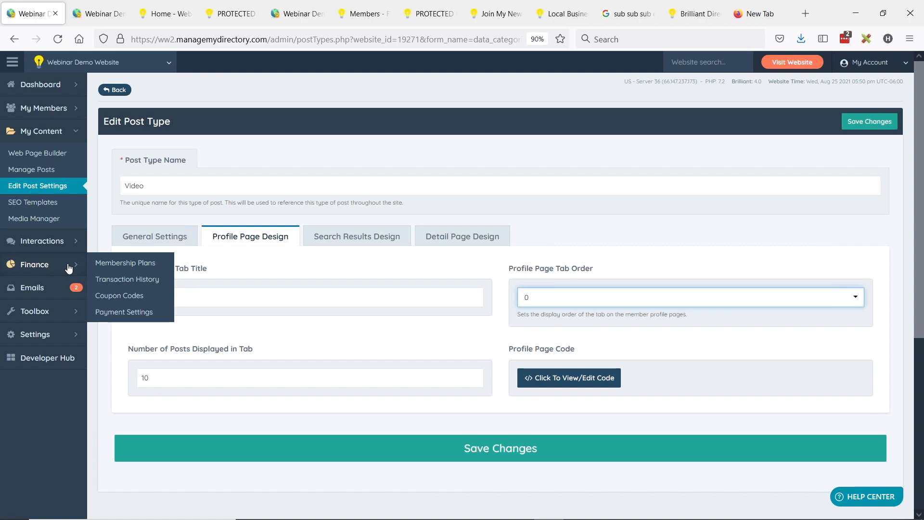
left_click(166, 14)
scroll(368, 218, "down", 4)
left_click(388, 383)
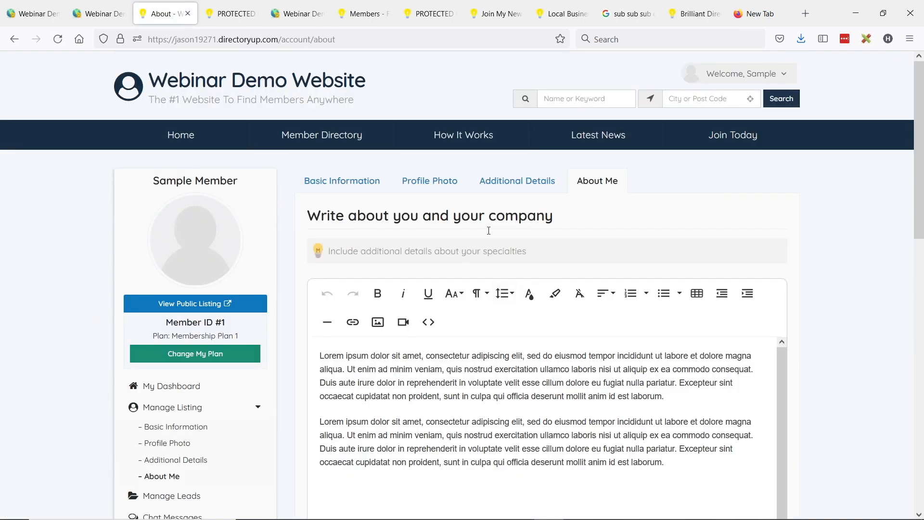
- Open the video insertion prompt in the About Me text editor
scroll(488, 230, "down", 2)
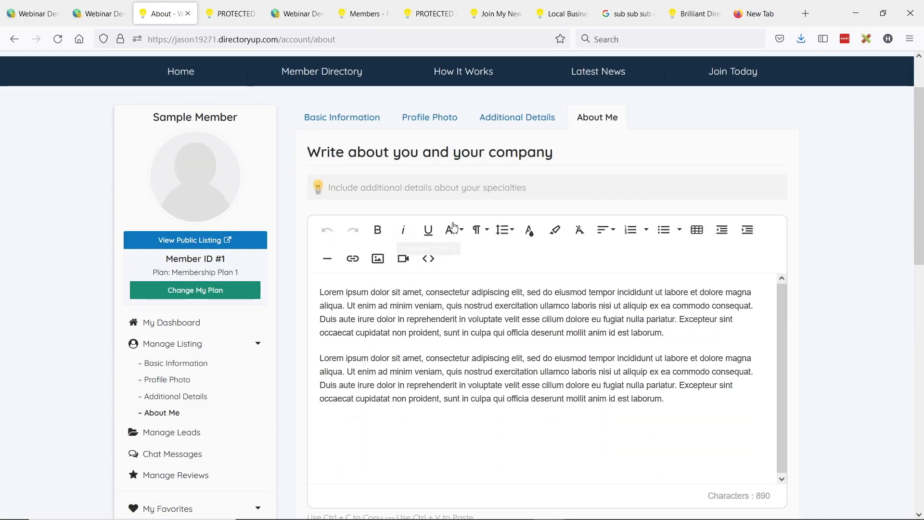
scroll(399, 212, "down", 2)
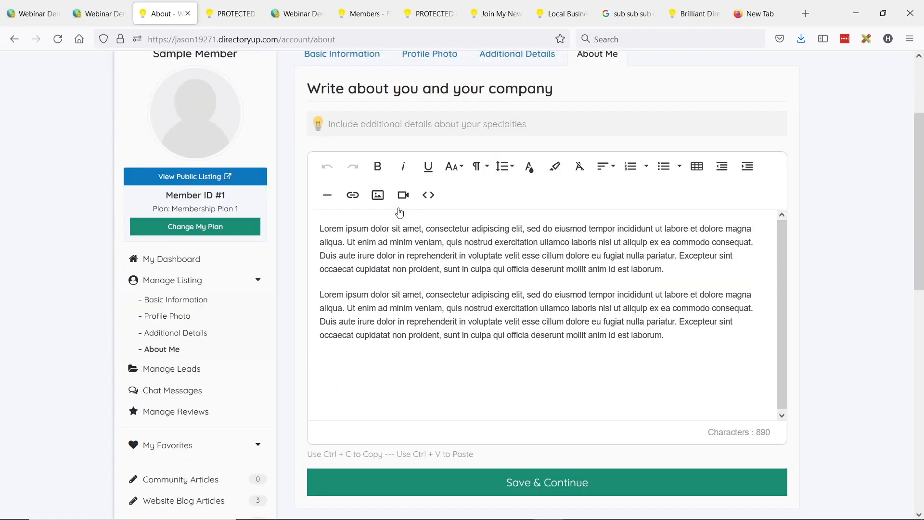
left_click(403, 195)
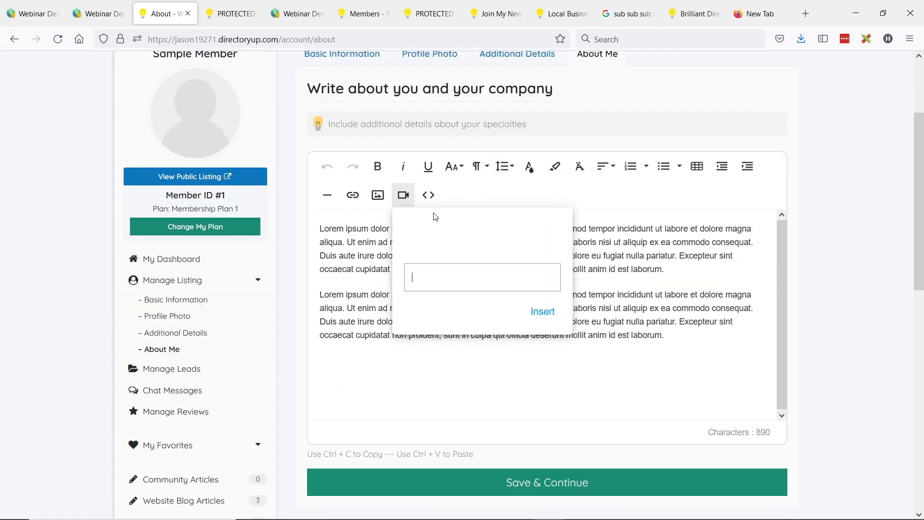
- Add three blank lines above the first paragraph of the About Me text
left_click(321, 227)
key("Return")
key("Return")
key("Return")
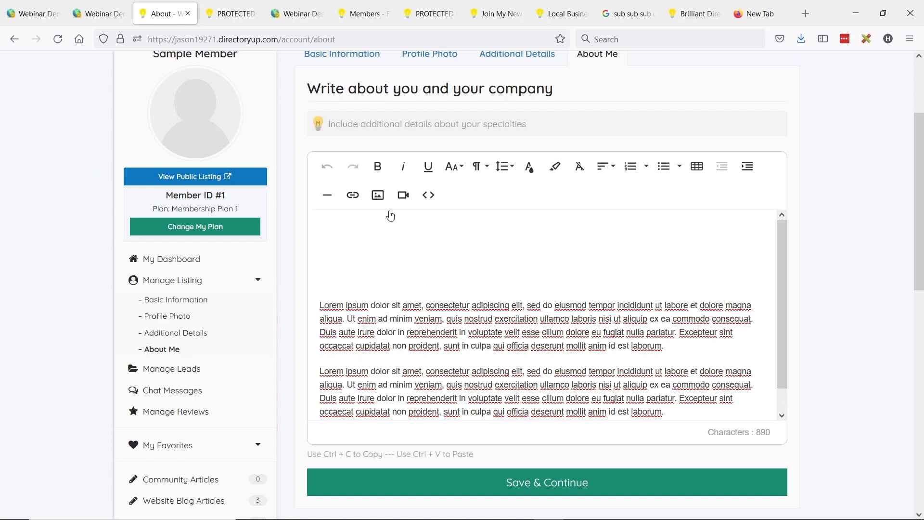
- Highlight the heading "Write about you and your company" and return to the blank area above the About Me text
scroll(404, 226, "up", 2)
left_click_drag(308, 152, 527, 152)
left_click_drag(308, 152, 537, 152)
left_click_drag(310, 149, 558, 148)
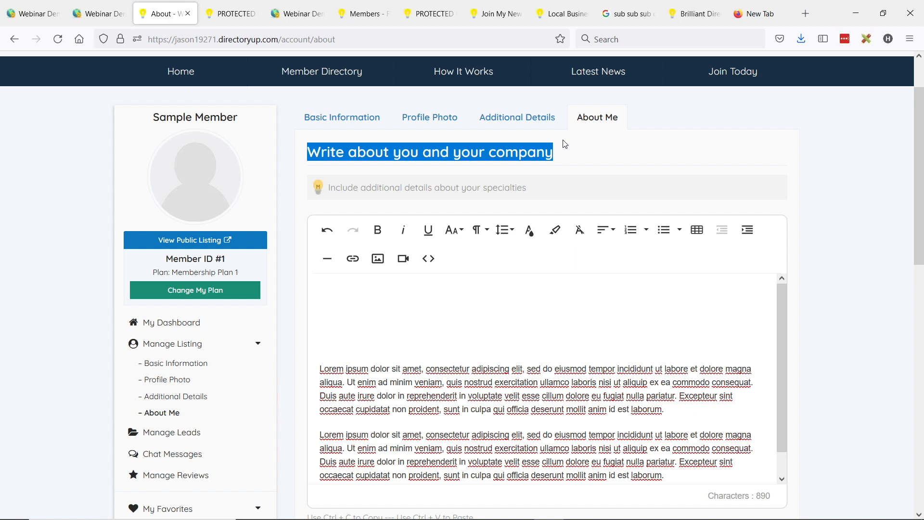
left_click_drag(558, 149, 321, 152)
left_click(412, 285)
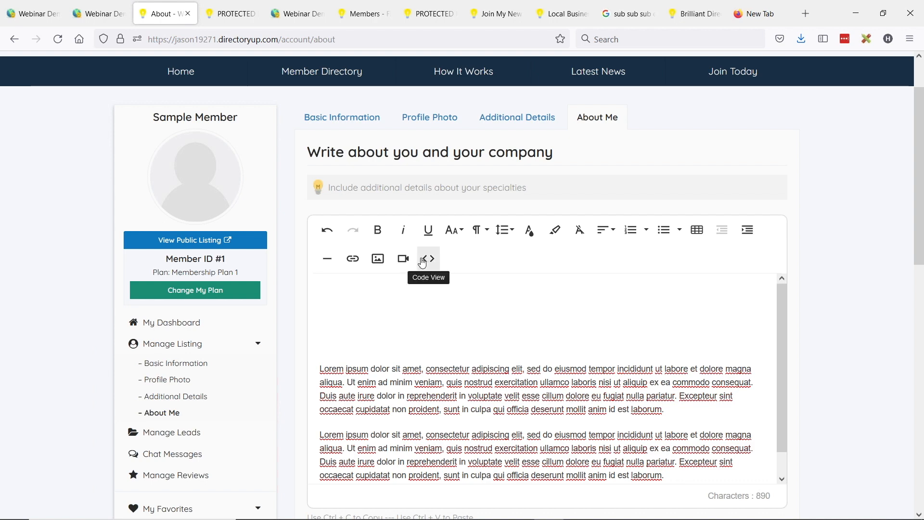
- Open the YouTube video "Korolova - Live @ Solar Power Plant, Ukraine" in the empty browser tab, copy its URL and pause playback
left_click(757, 13)
triple_click(186, 37)
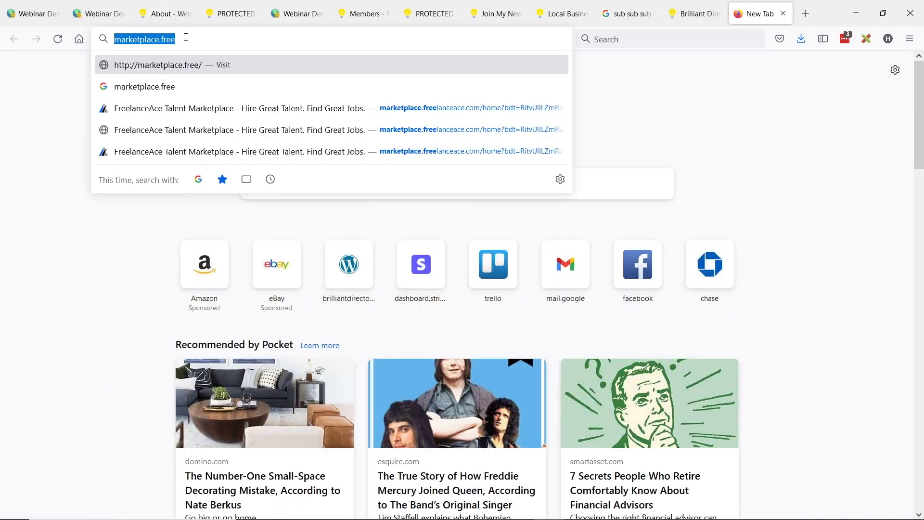
type("youtube.com/")
key("Return")
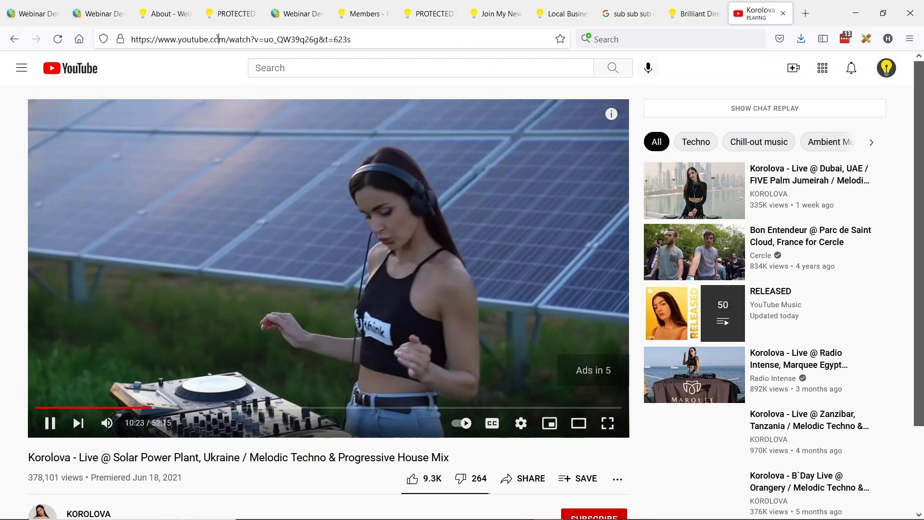
left_click(218, 38)
key("ctrl+c")
left_click(50, 422)
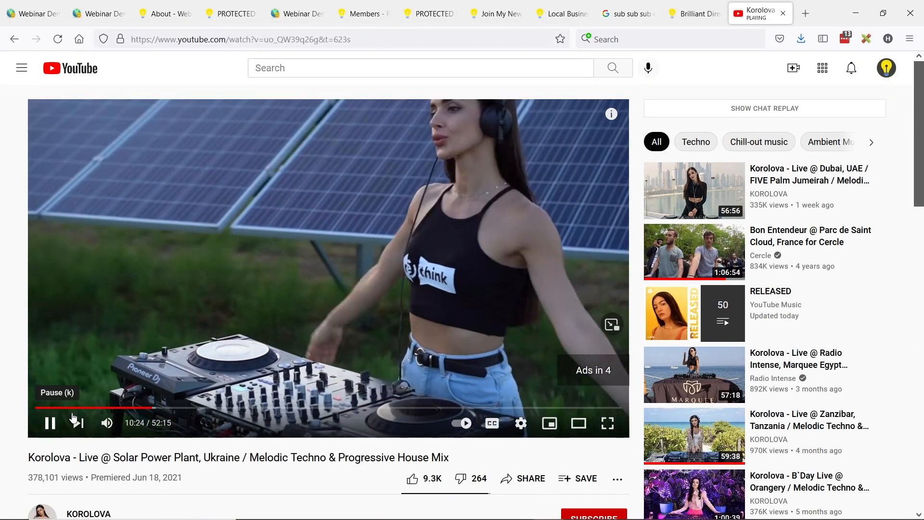
- Insert the copied YouTube video by URL above the Sample Member's About Me text and save the section
left_click(158, 14)
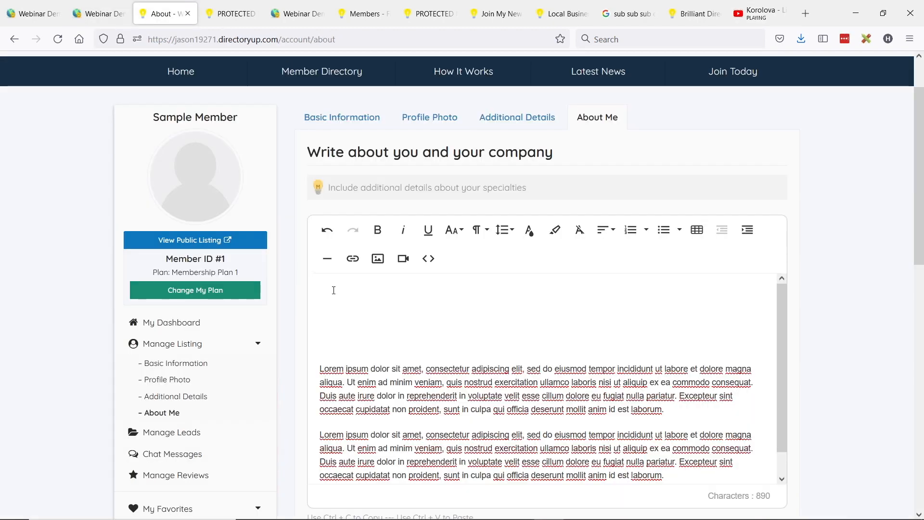
left_click(403, 258)
left_click(435, 337)
key("ctrl+v")
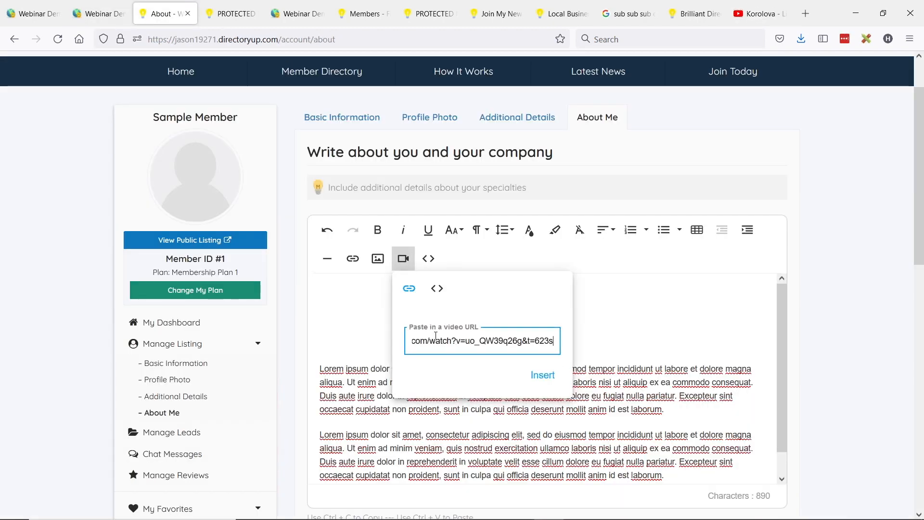
left_click(542, 375)
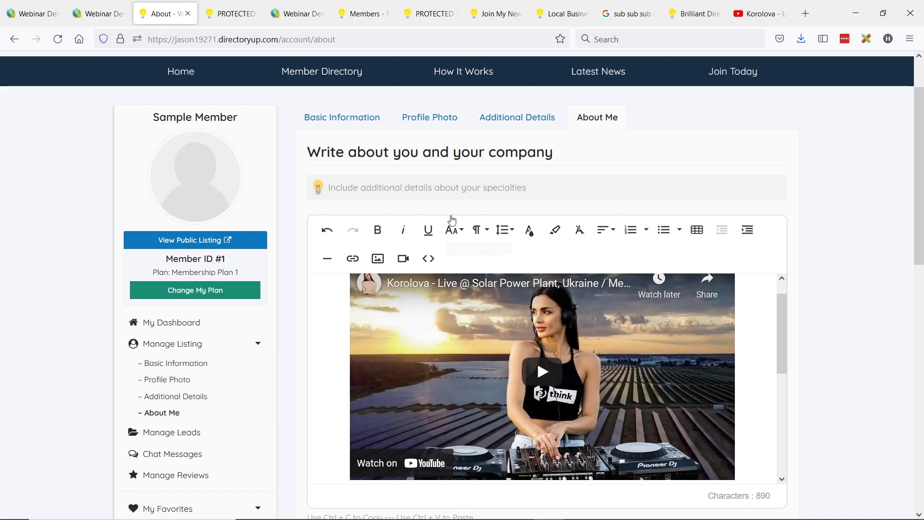
scroll(306, 198, "down", 1)
scroll(306, 199, "down", 4)
left_click(553, 360)
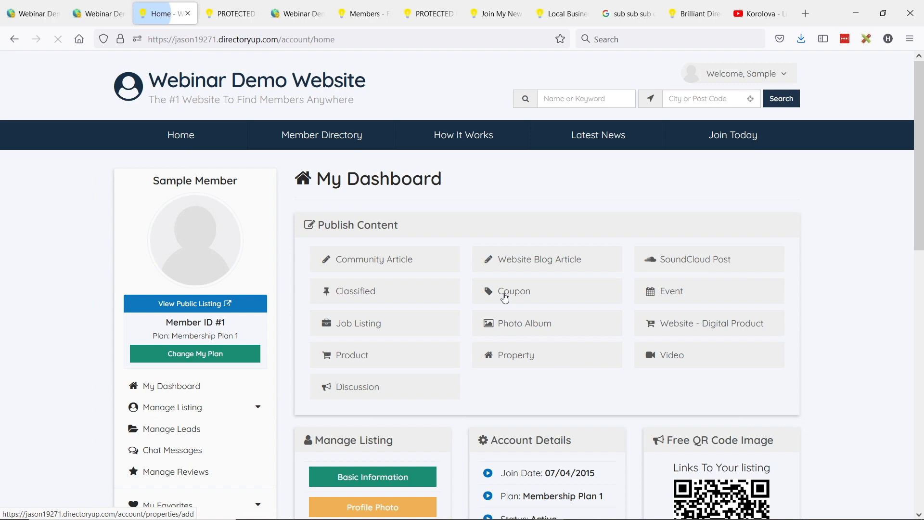
- View the Sample Member's public listing and examine the embedded video in its Overview section
left_click(188, 303)
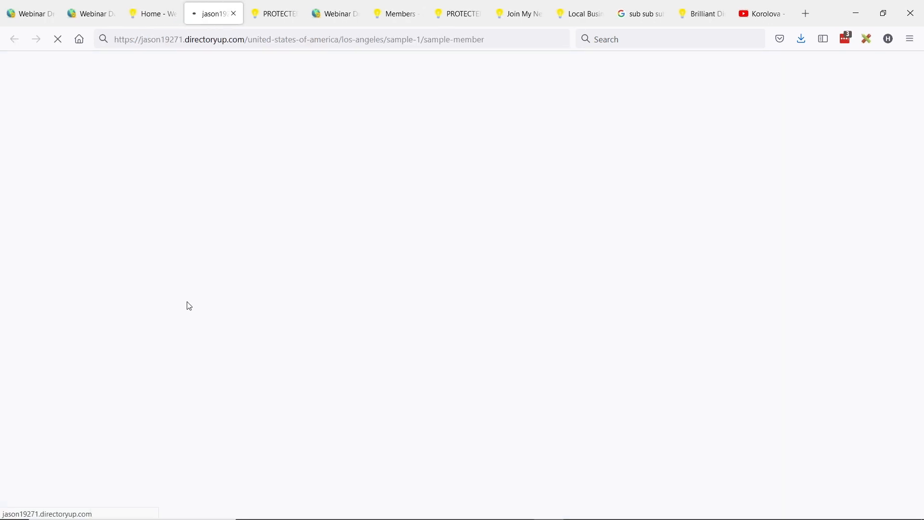
scroll(186, 221, "down", 4)
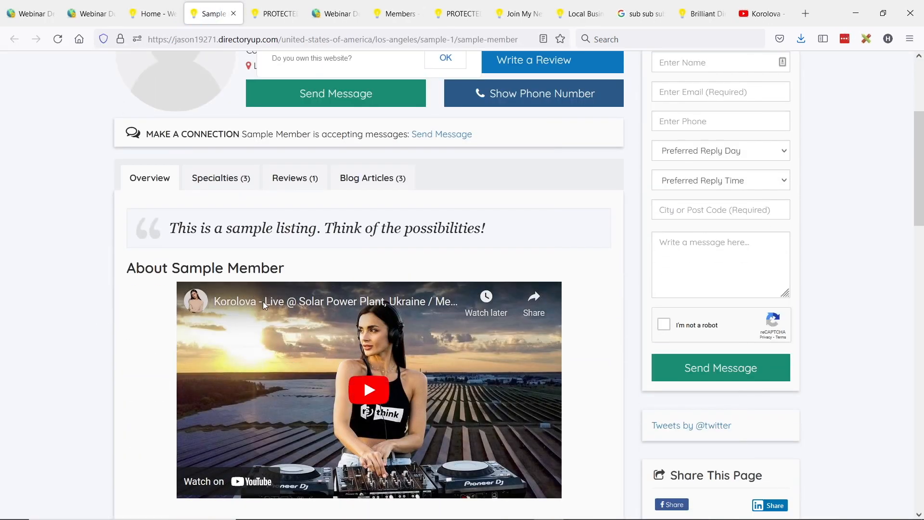
scroll(149, 308, "down", 3)
scroll(99, 303, "down", 3)
scroll(217, 219, "up", 5)
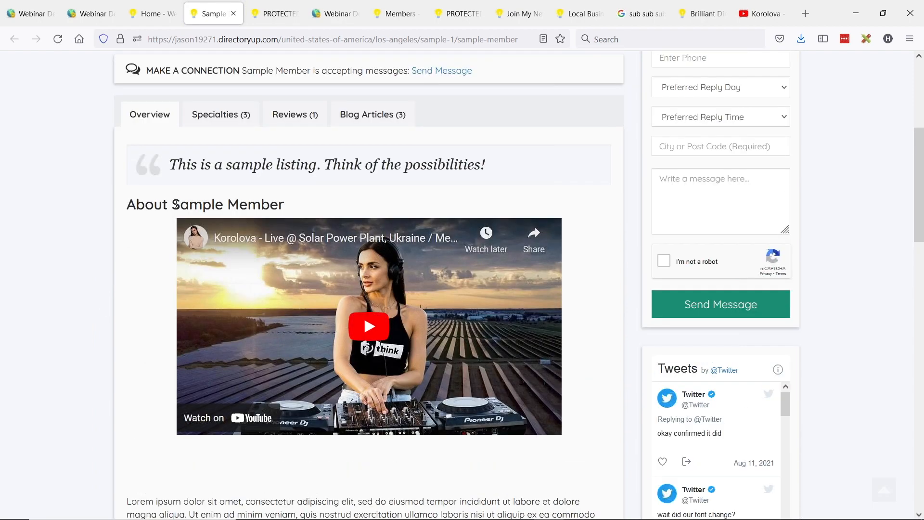
scroll(217, 220, "up", 4)
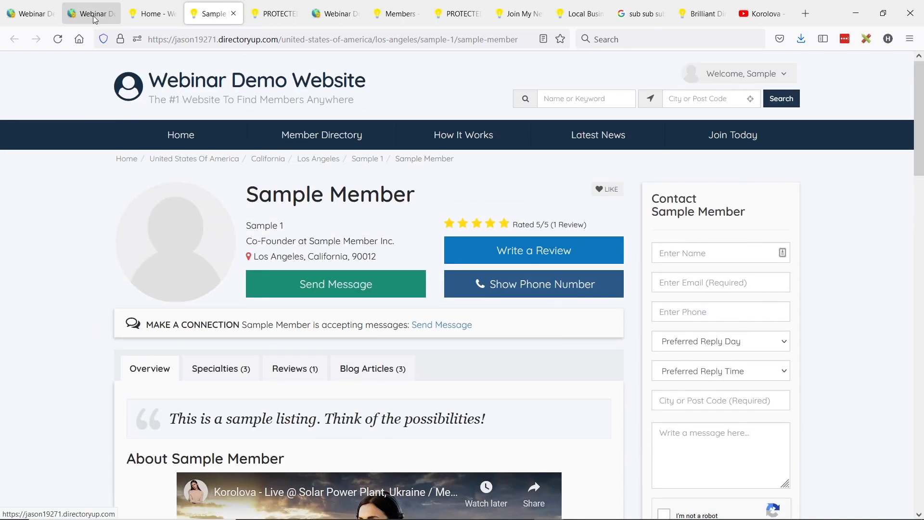
- Check the member's plan in the dashboard, and open the Profile Page settings of Membership Plan 1 in the admin area
left_click(152, 15)
left_click_drag(173, 333, 243, 336)
left_click(91, 13)
mouse_move(36, 251)
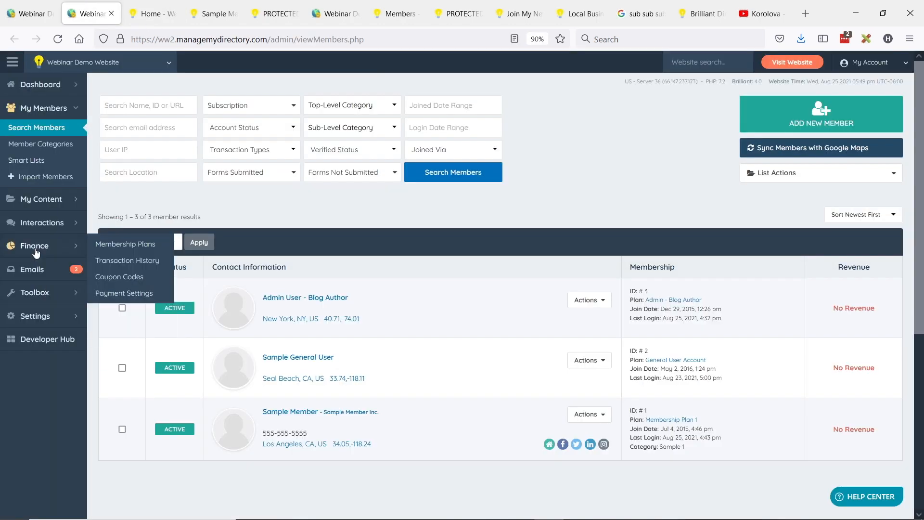
left_click(120, 245)
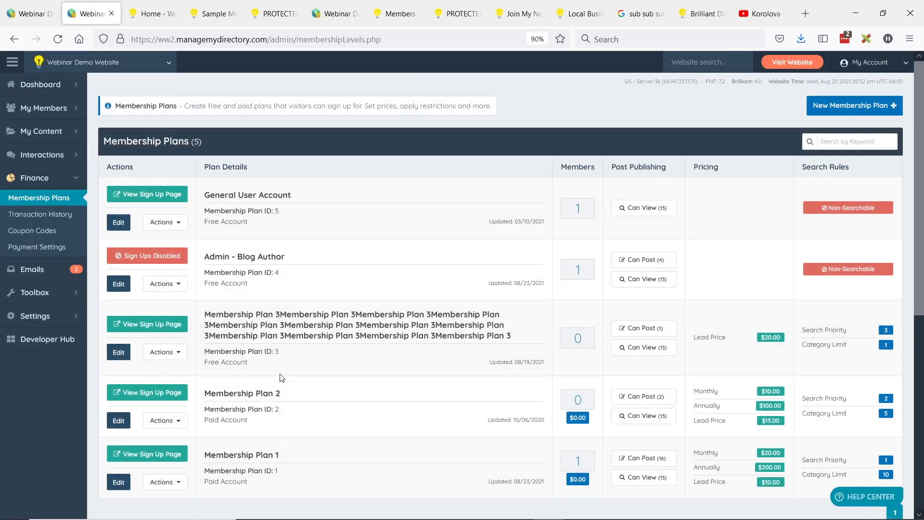
scroll(281, 377, "down", 3)
left_click(121, 368)
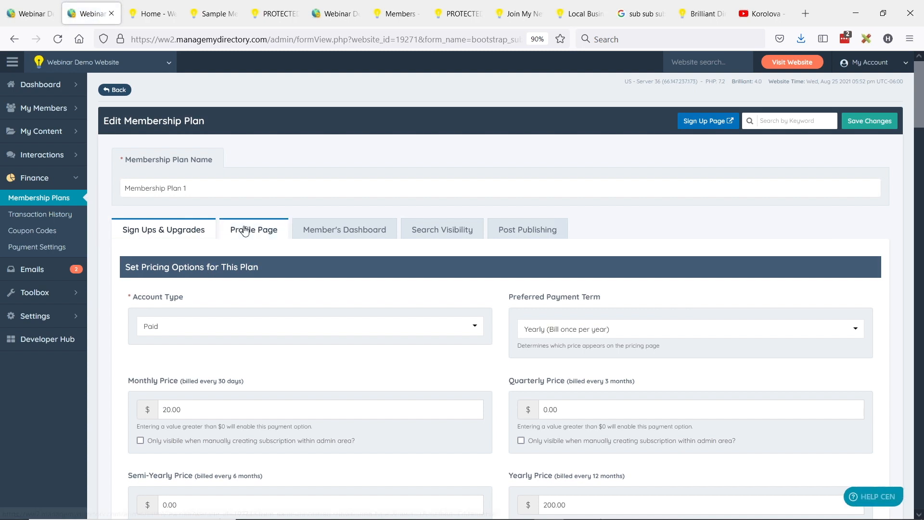
left_click(246, 231)
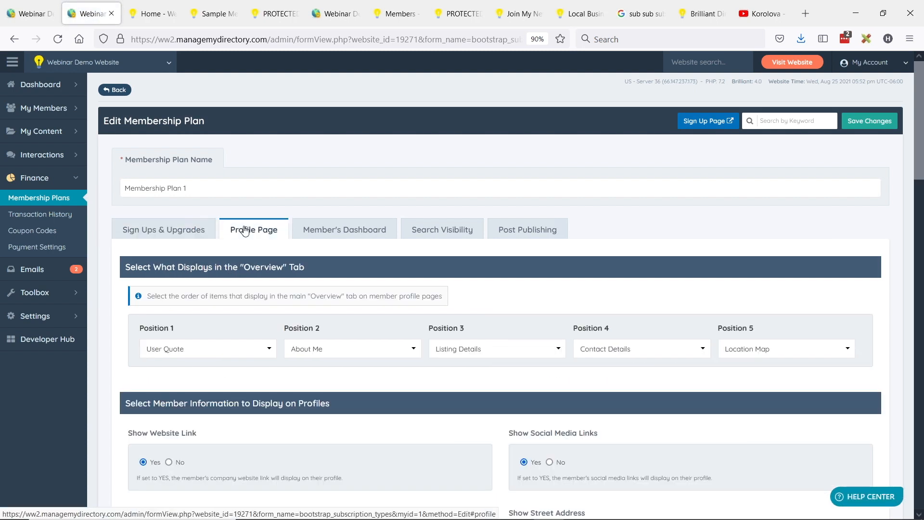
left_click_drag(136, 268, 300, 266)
left_click(300, 265)
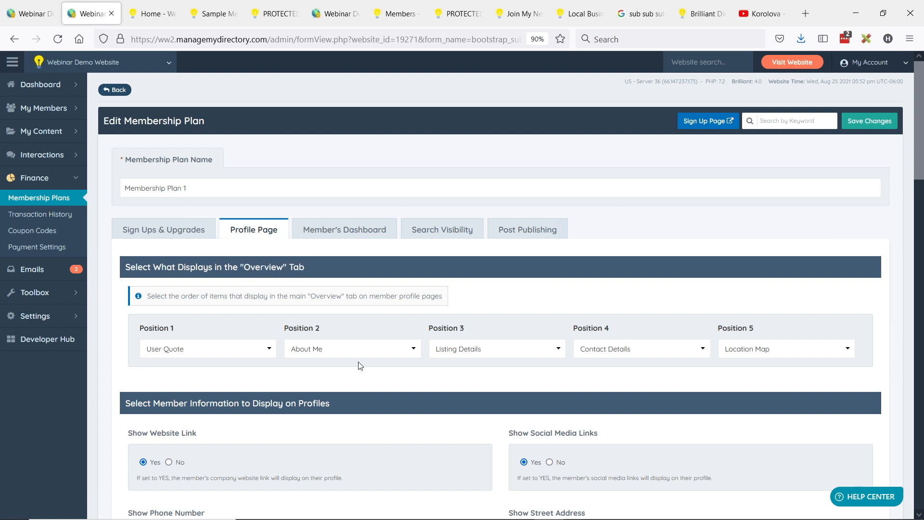
- Set Overview position 1 to About Me and positions 2 to 5 to Hide Section, and save the membership plan
left_click(189, 353)
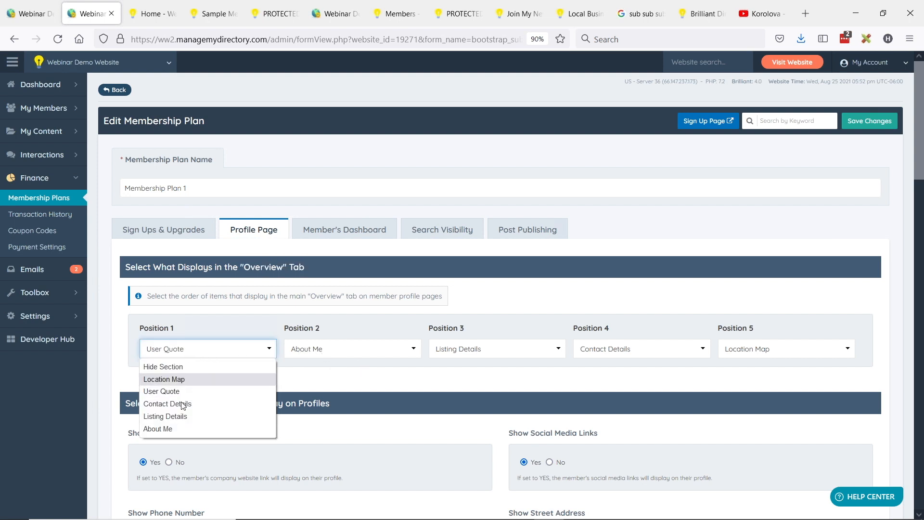
left_click(169, 424)
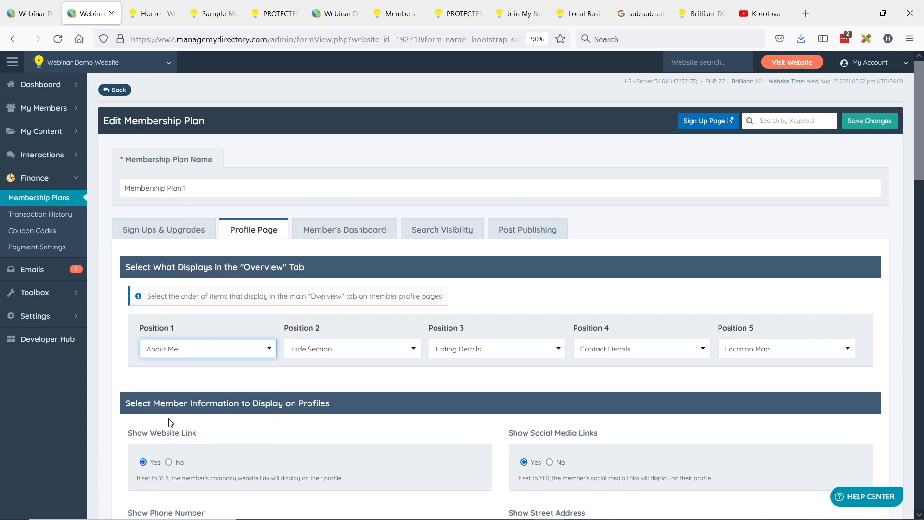
left_click(322, 351)
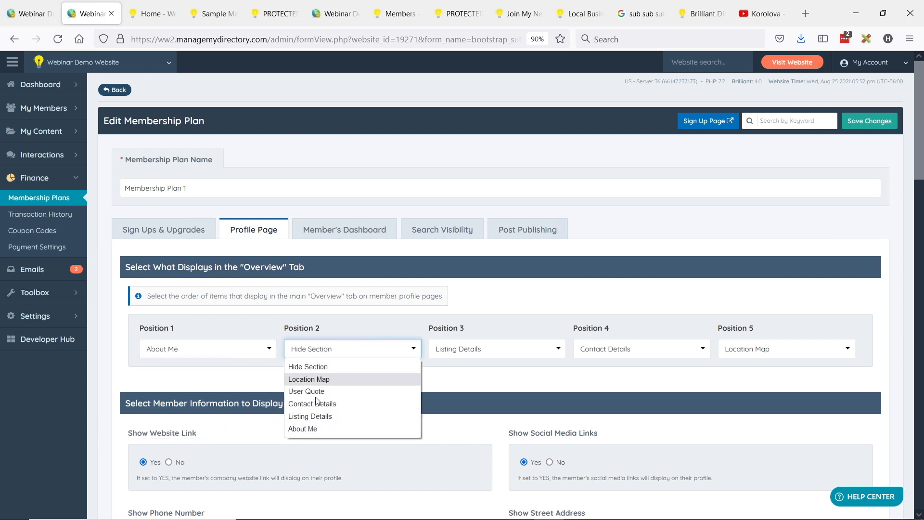
left_click(322, 367)
left_click(477, 348)
left_click(476, 366)
left_click(748, 351)
left_click(760, 364)
left_click(754, 355)
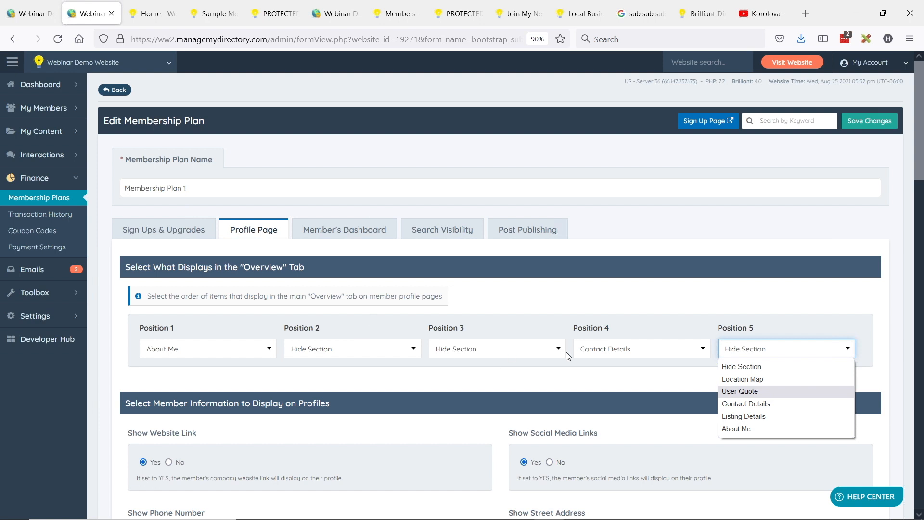
left_click(585, 350)
left_click(597, 366)
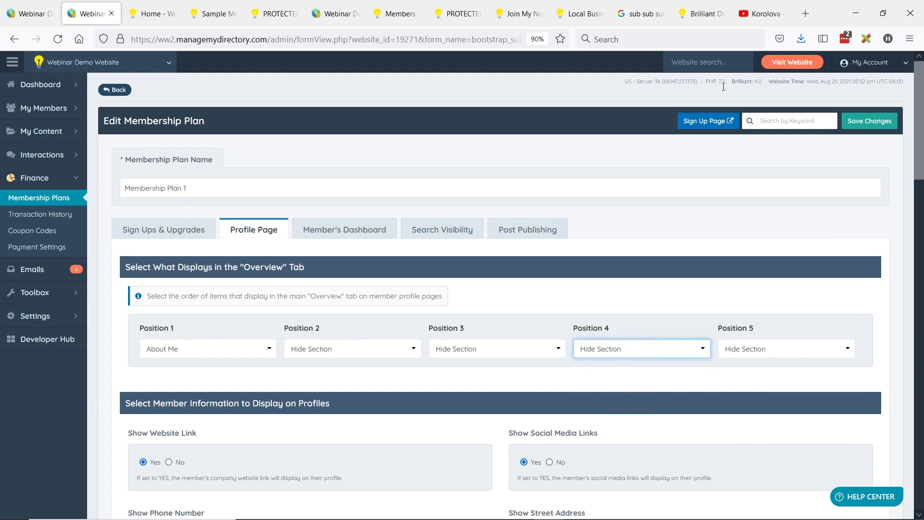
left_click(883, 121)
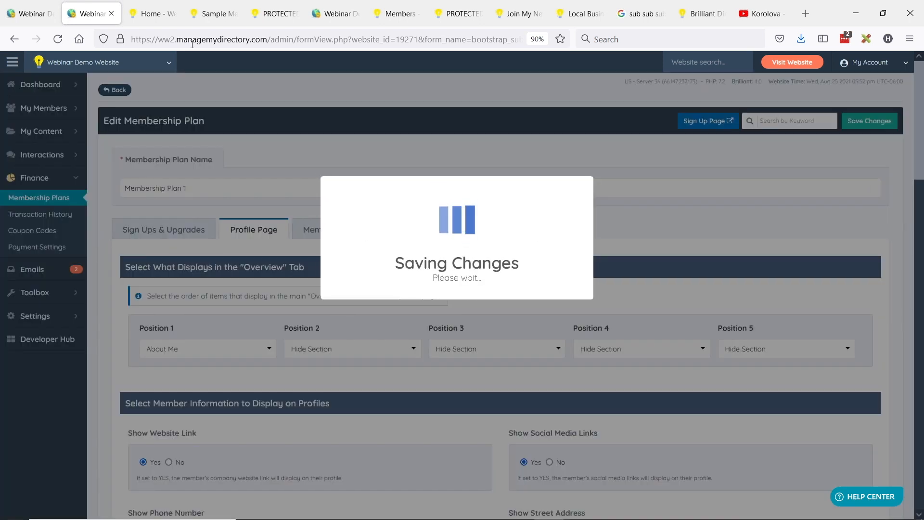
- Reload the Sample Member's public listing and examine the rearranged Overview section with the embedded video
left_click(210, 13)
left_click(57, 39)
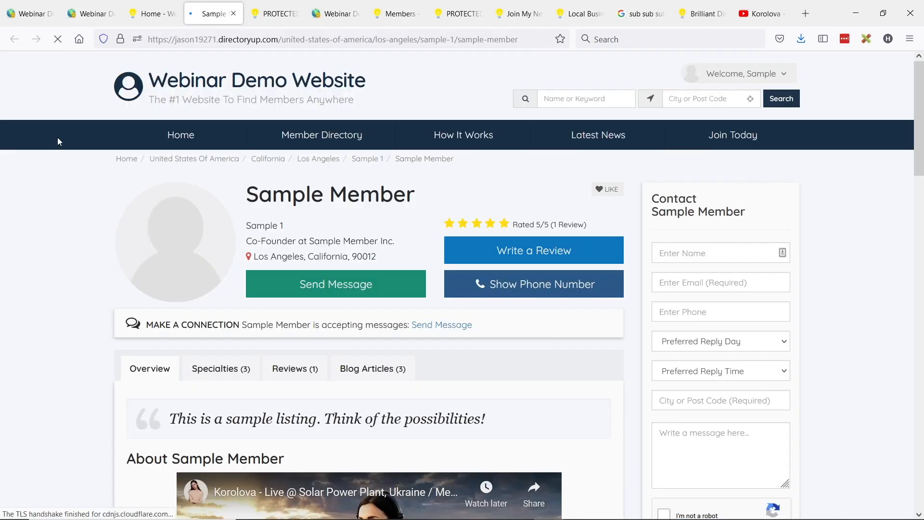
scroll(69, 139, "down", 4)
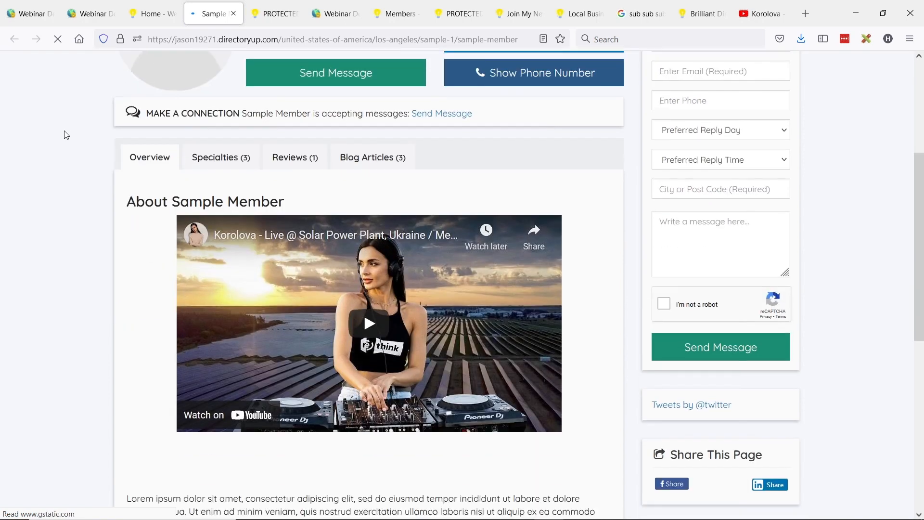
scroll(65, 130, "up", 3)
scroll(65, 130, "down", 2)
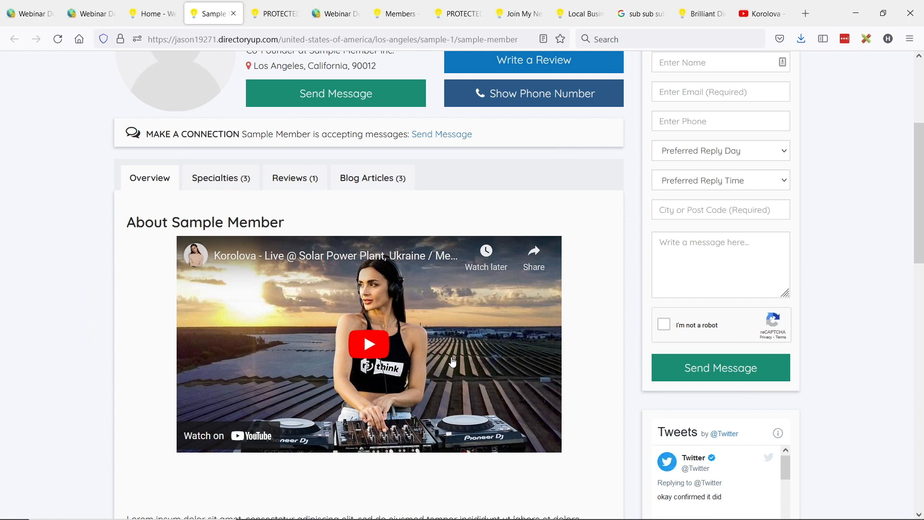
scroll(175, 285, "up", 1)
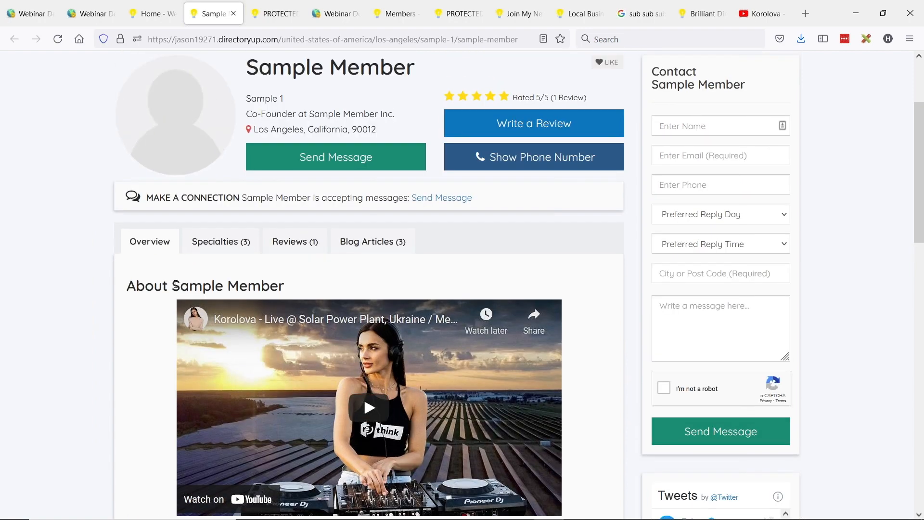
scroll(76, 233, "down", 2)
scroll(72, 242, "up", 3)
scroll(73, 242, "down", 1)
scroll(624, 272, "up", 2)
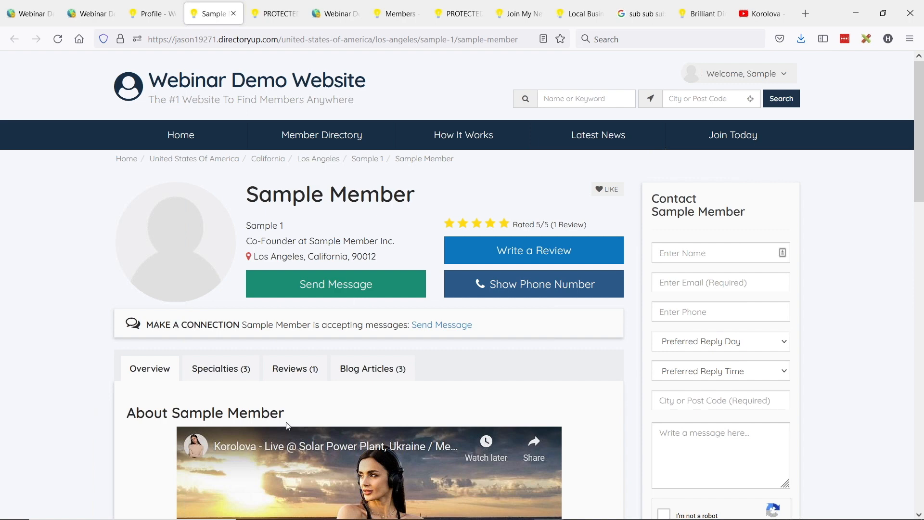
- Switch from the public listing to the "Time to Help You" slide of the webinar presentation
scroll(382, 319, "down", 2)
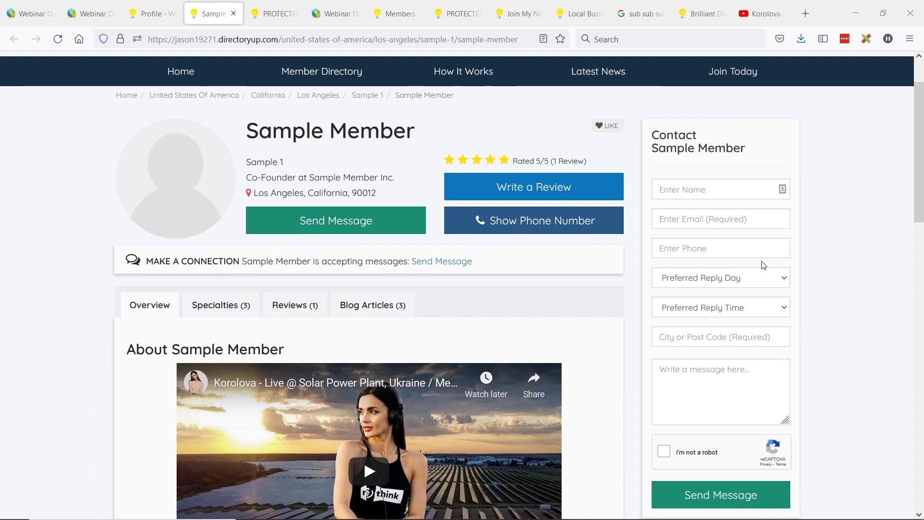
mouse_move(738, 519)
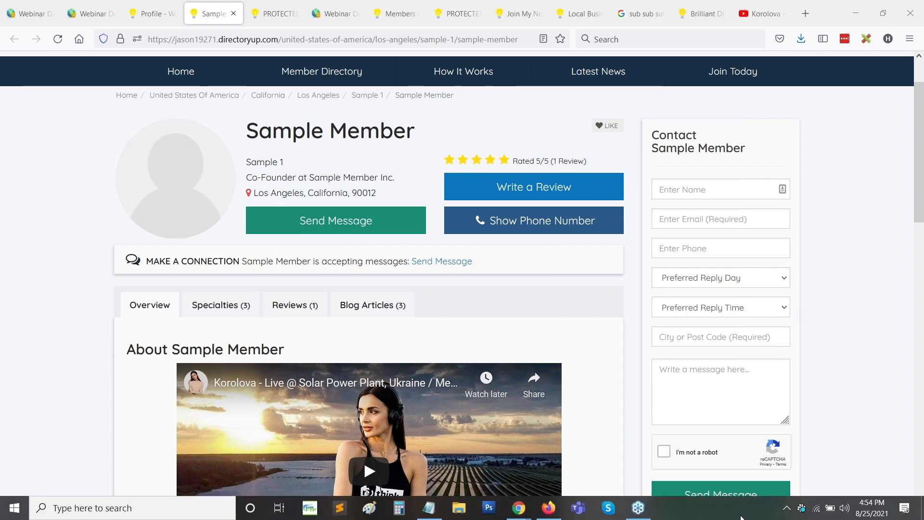
key("alt+Tab")
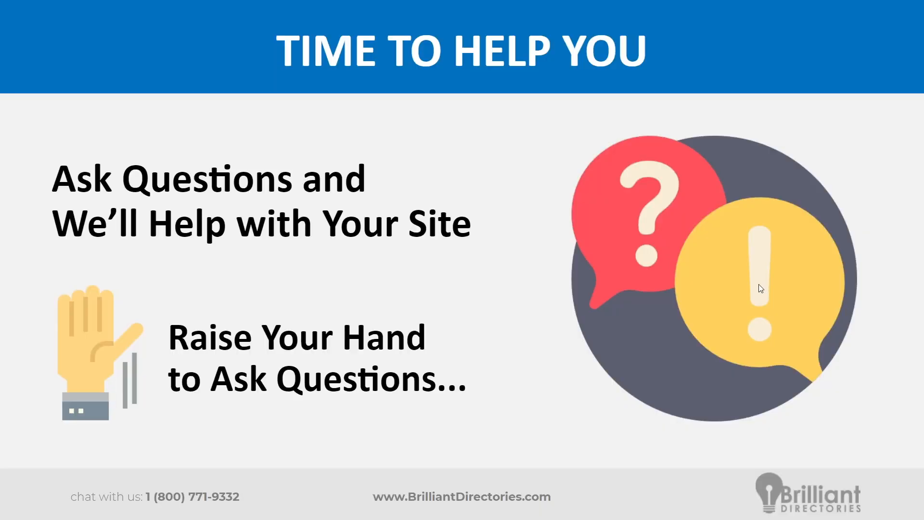
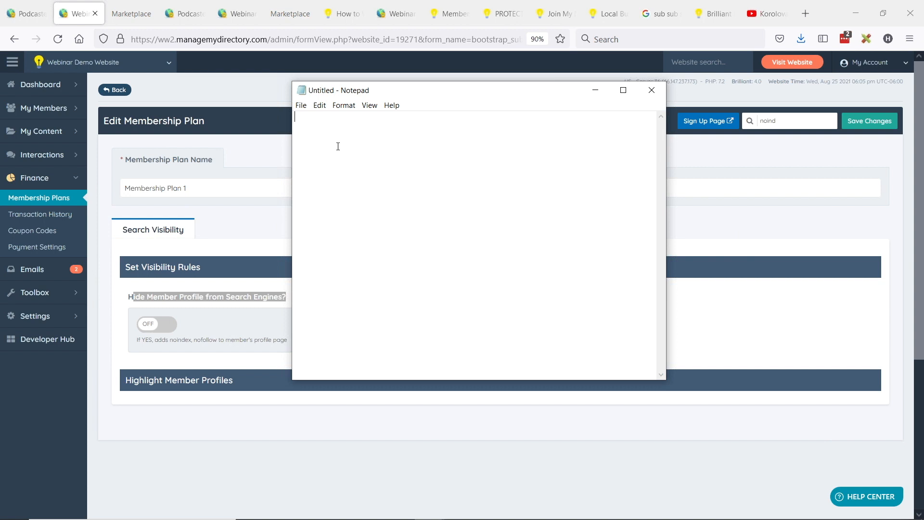
- Load brilliantdirectories.com in the browser tab that holds the Brilliant Directories page and open its blog
left_click(503, 13)
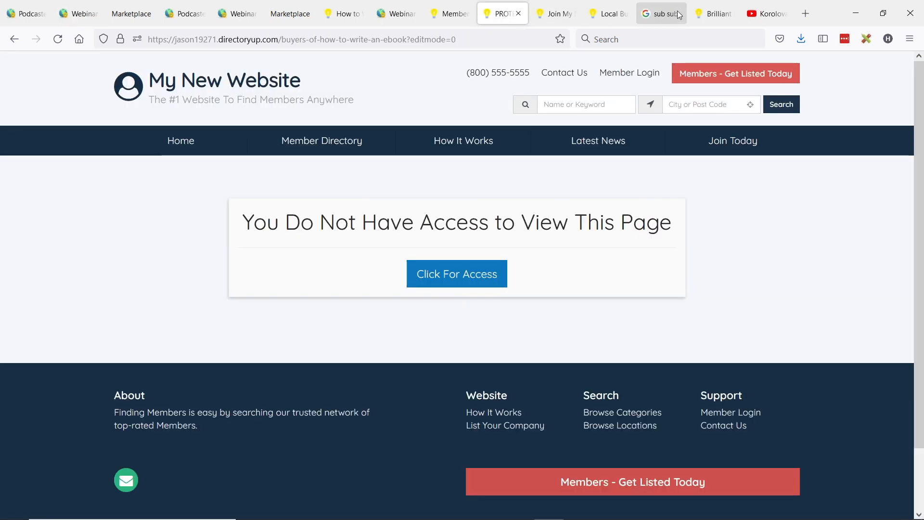
left_click(712, 13)
left_click(415, 39)
type("bril")
key("Return")
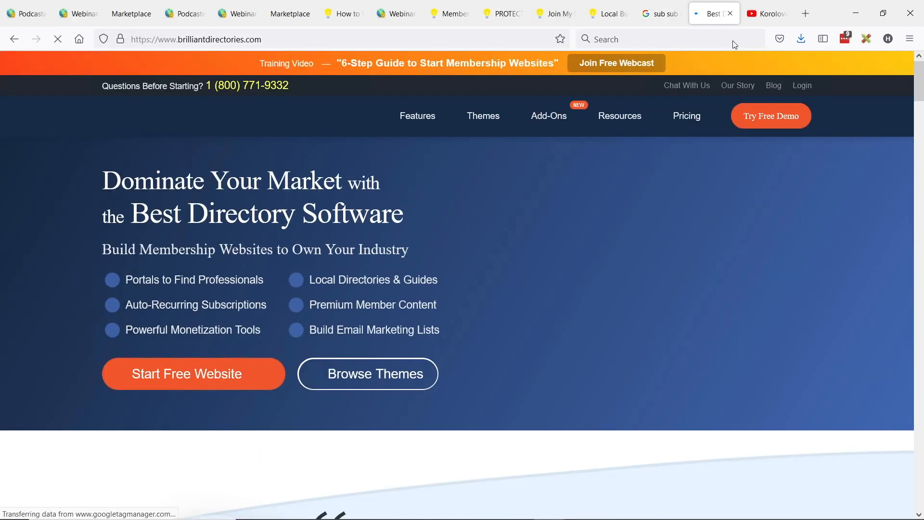
left_click(770, 87)
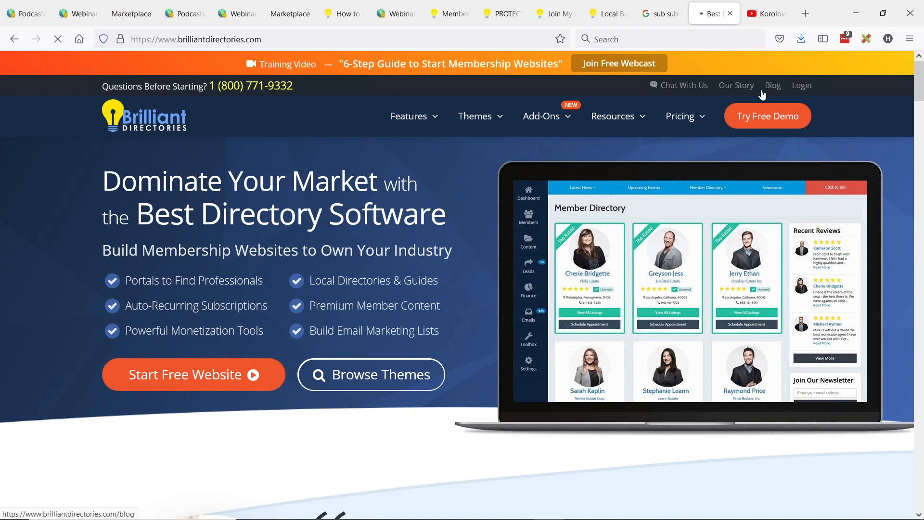
- Search the Brilliant Directories blog for "business"
scroll(289, 231, "down", 5)
left_click(241, 284)
type("business")
key("Return")
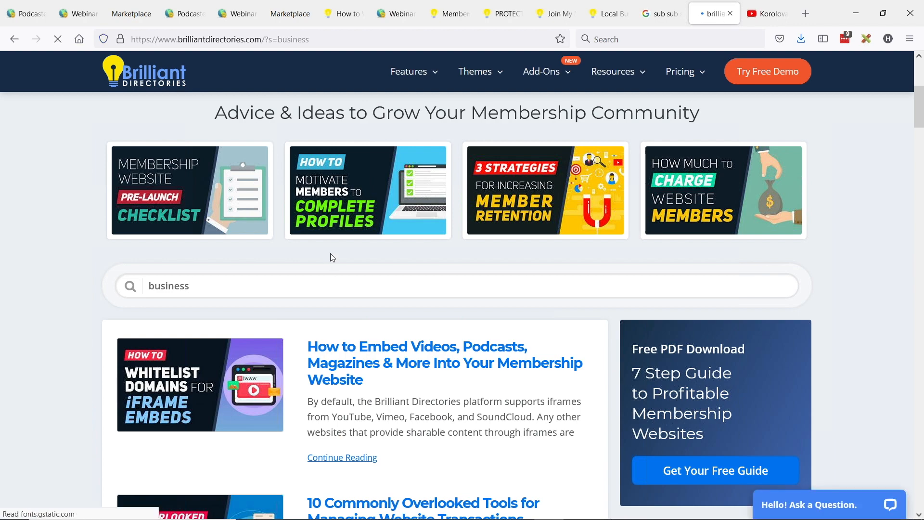
- From the blog search results, open the Claimable Business Listings and "What Paying Members Expect From Your Business Directory" articles in separate background tabs
scroll(425, 235, "down", 4)
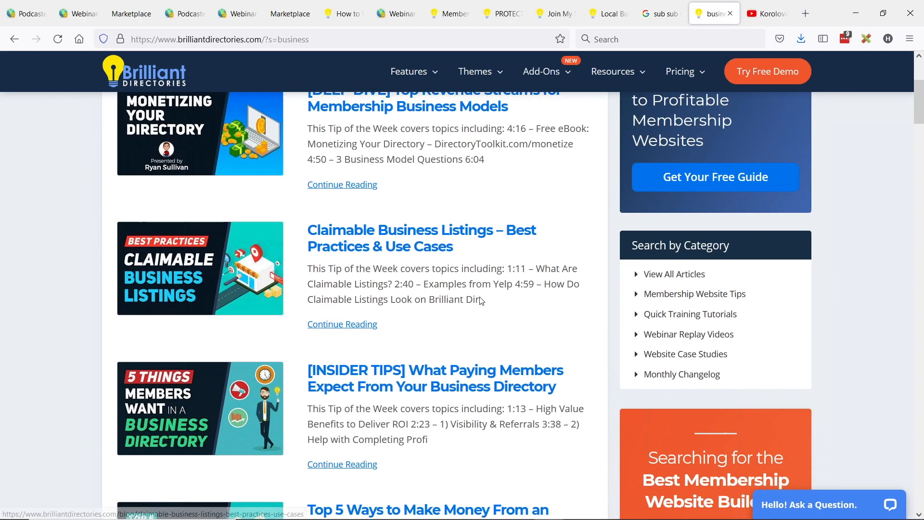
middle_click(360, 236)
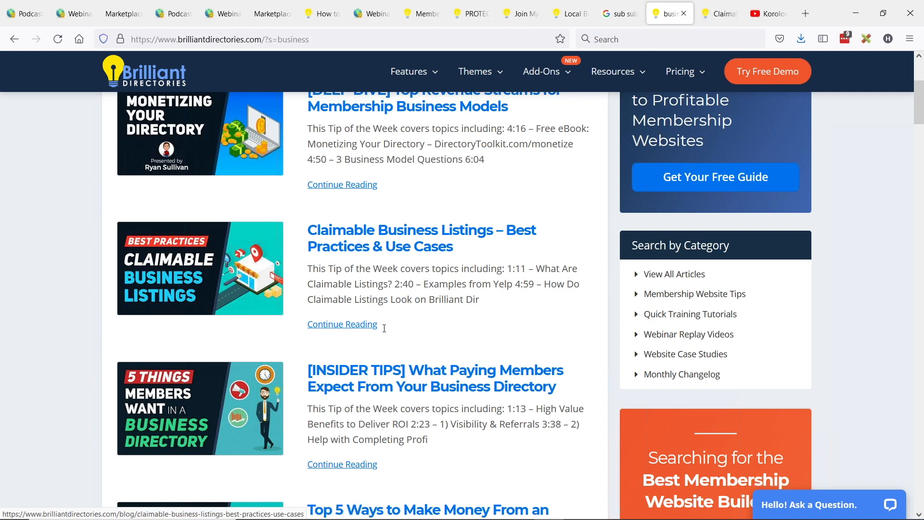
middle_click(378, 389)
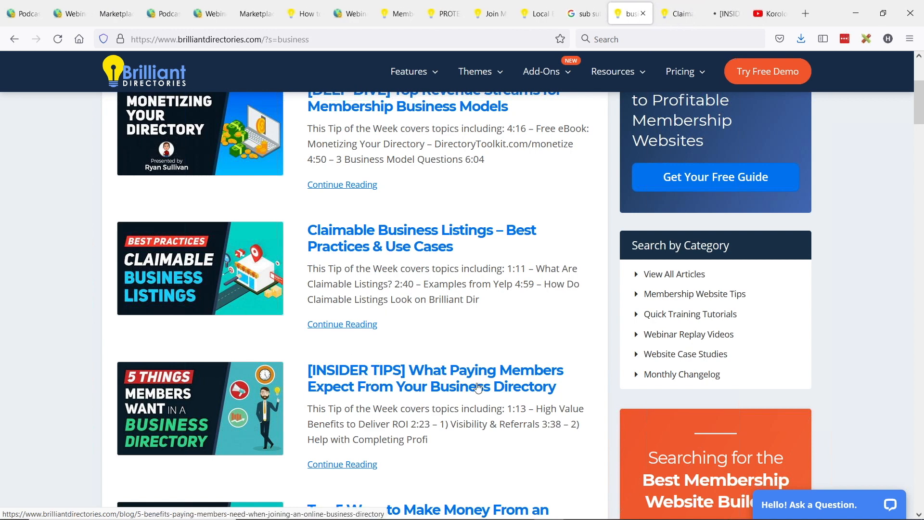
- Bring up the "What Paying Members Expect From Your Business Directory" article and select its full web address for sharing
left_click(724, 13)
left_click(299, 41)
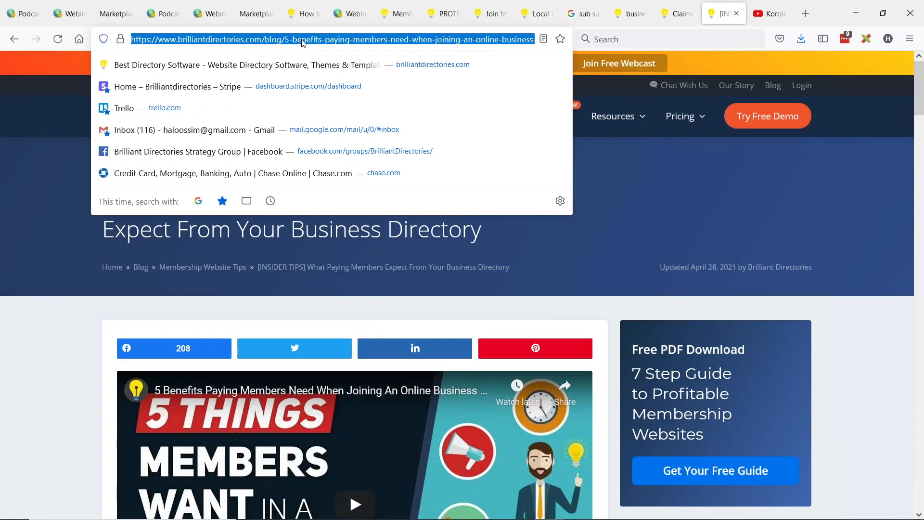
key("alt+Tab")
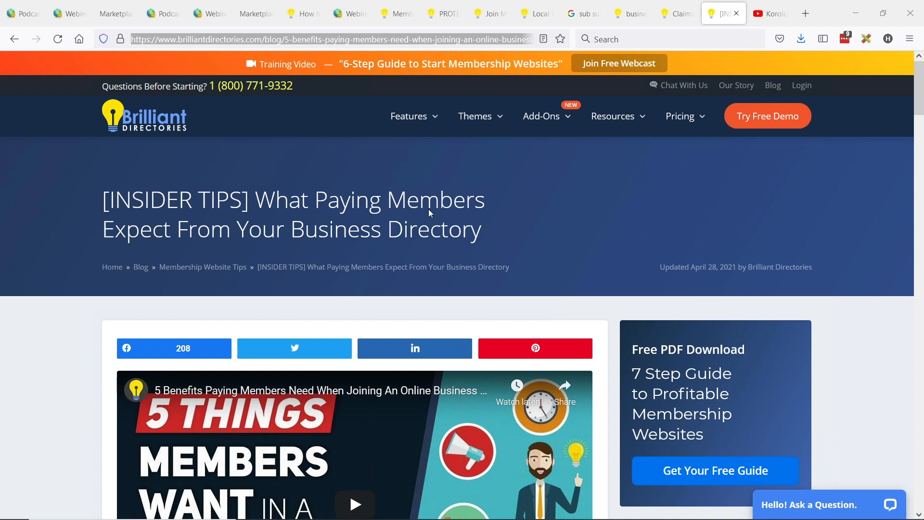
- Bring up the "Claimable Business Listings – Best Practices & Use Cases" article and select its full web address for sharing
left_click(676, 14)
triple_click(371, 39)
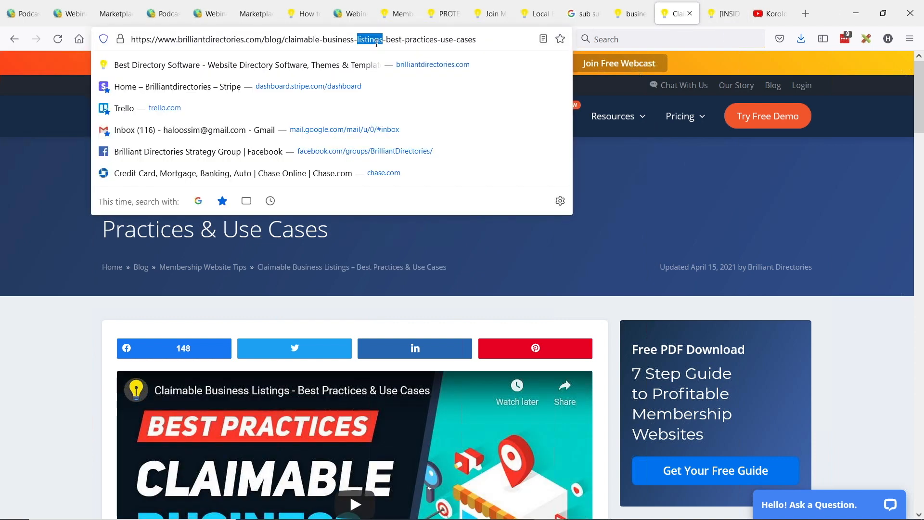
left_click(805, 303)
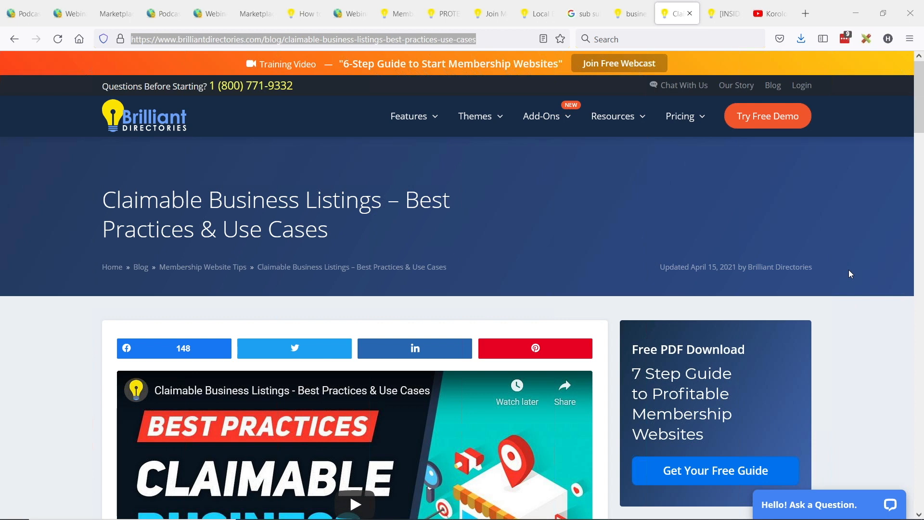
- Switch to the Webinar Demo Website admin and bring up Membership Plan 1's search visibility setting by filtering for "noind"
left_click(70, 14)
left_click(60, 109)
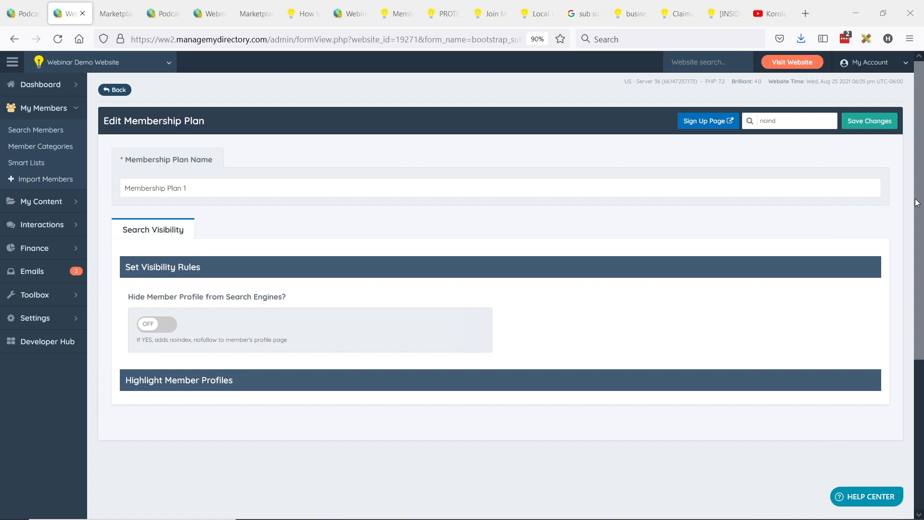
- Return to the webinar presentation and advance it past the BD Lab Updates slides to the Marketing Strategy Group slide
key("alt+Tab")
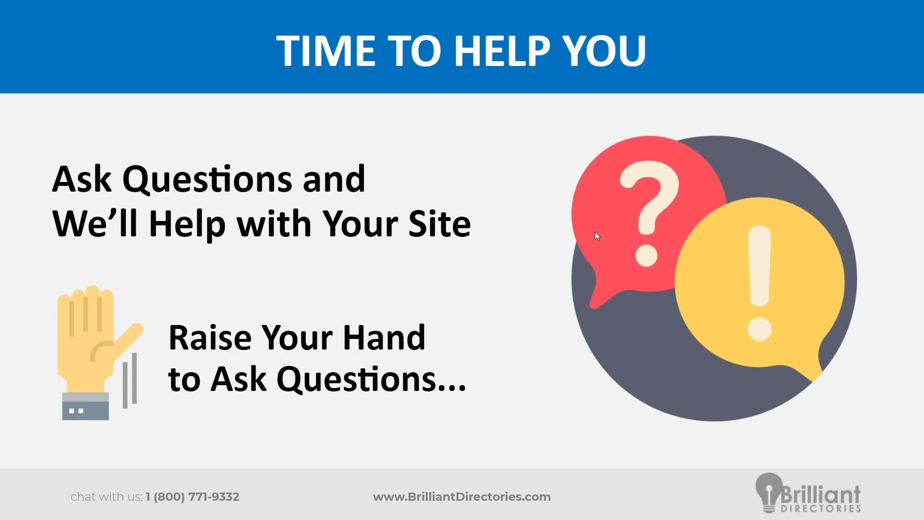
left_click(579, 233)
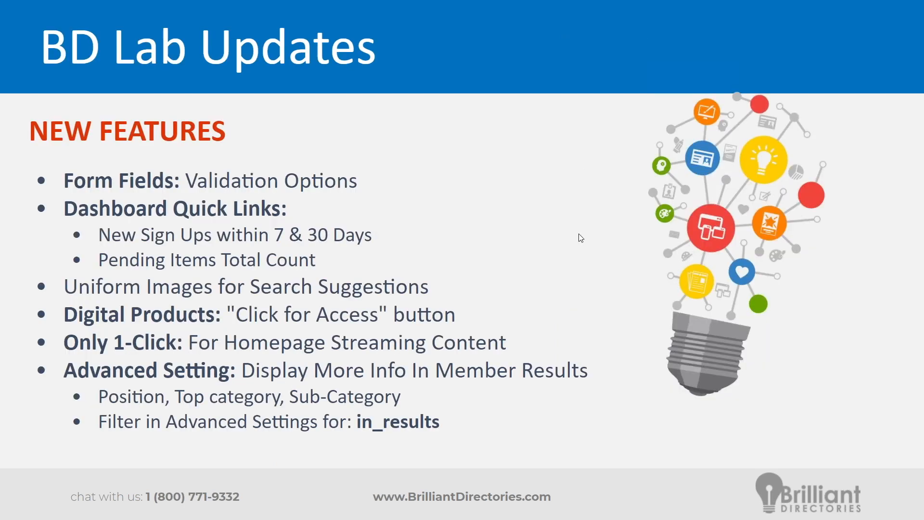
left_click(581, 237)
left_click(583, 238)
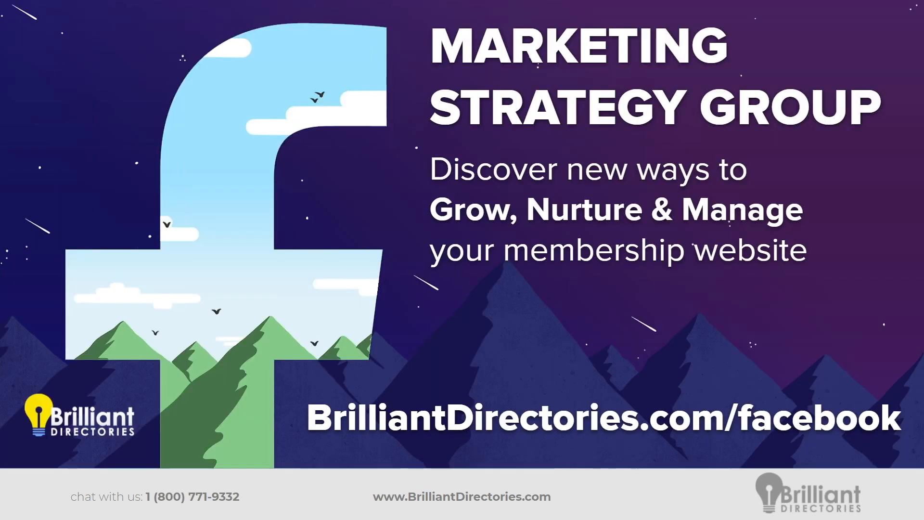